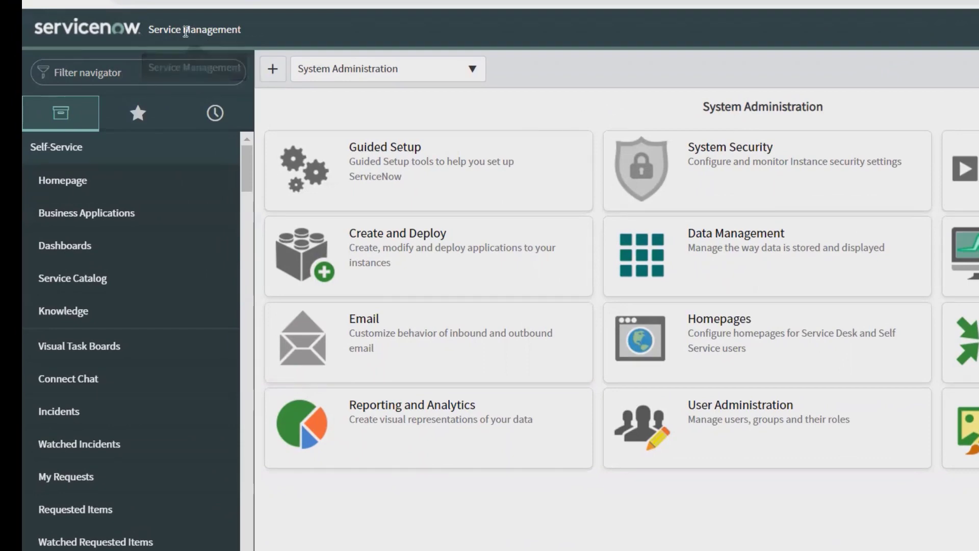
Filter the navigator for "change" and open change request CHG0040006 from the open changes list.
{"action": "left_click", "coordinate": [145, 67]}
{"action": "type", "text": "ch"}
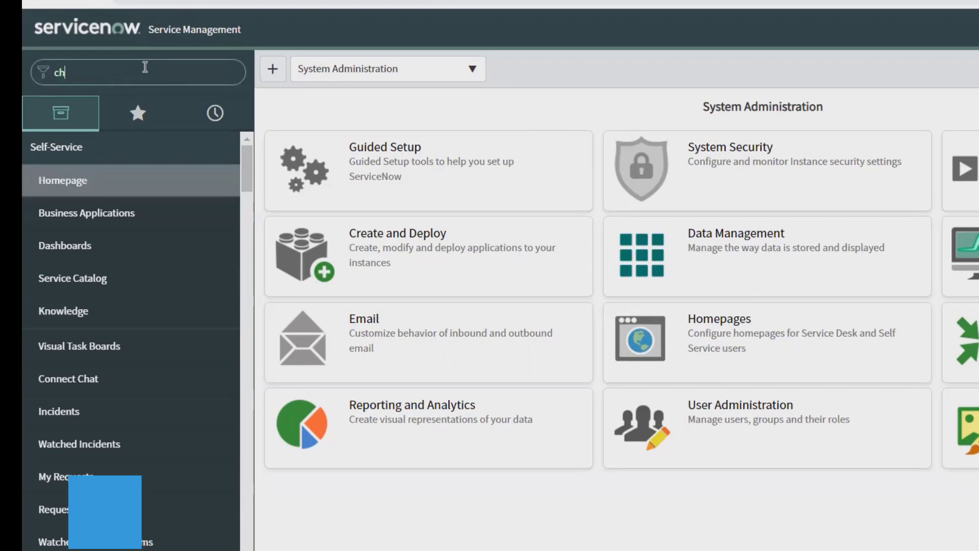
{"action": "type", "text": "ange"}
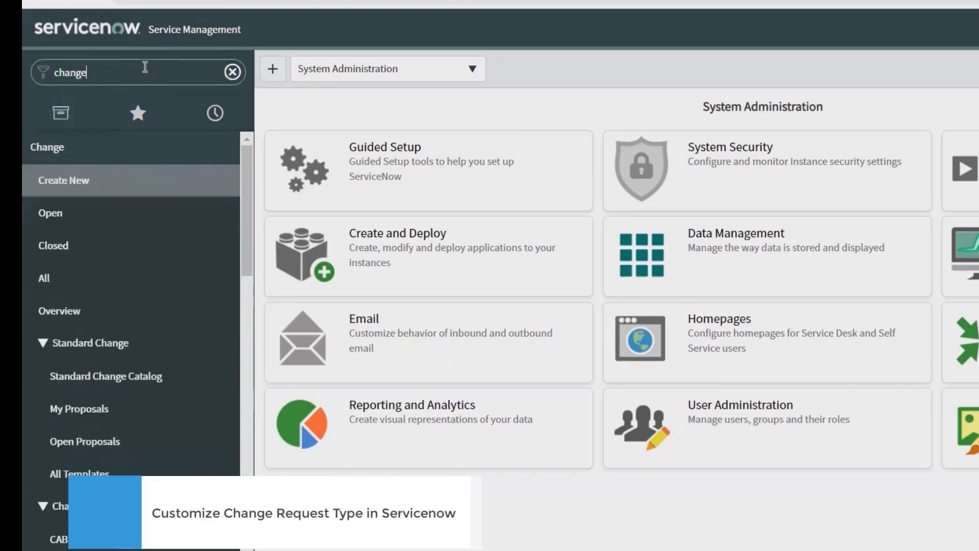
{"action": "left_click", "coordinate": [76, 214]}
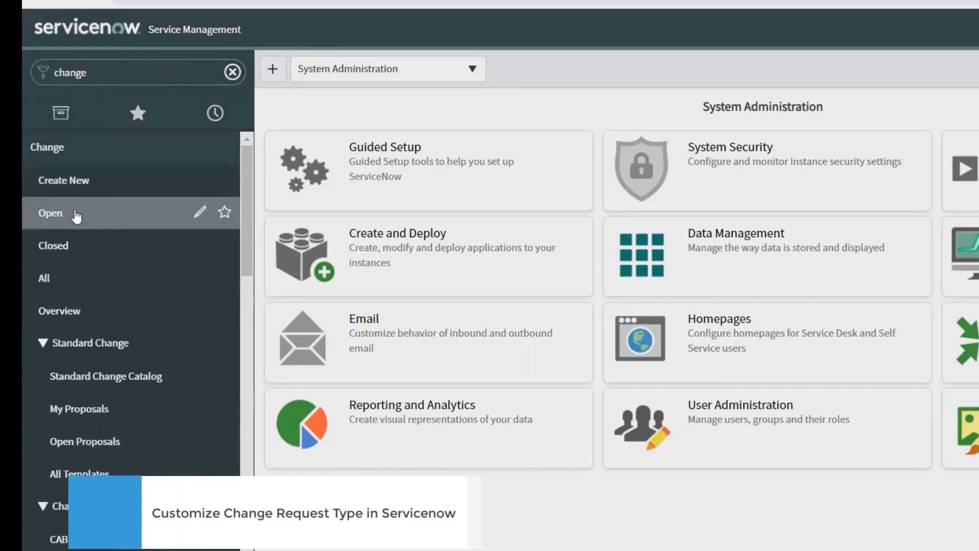
{"action": "left_click", "coordinate": [376, 170]}
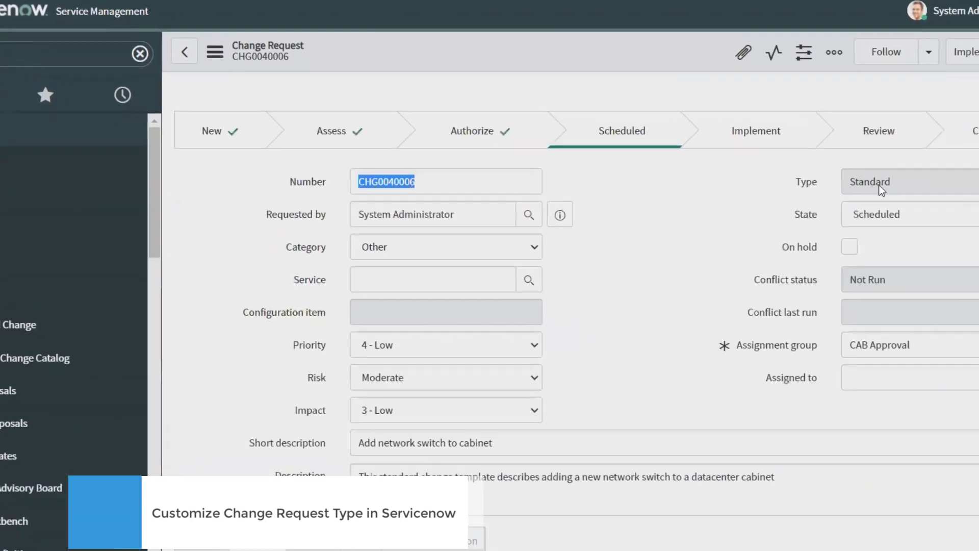
Show the choice list for the Type field of the change request.
{"action": "left_click", "coordinate": [882, 188]}
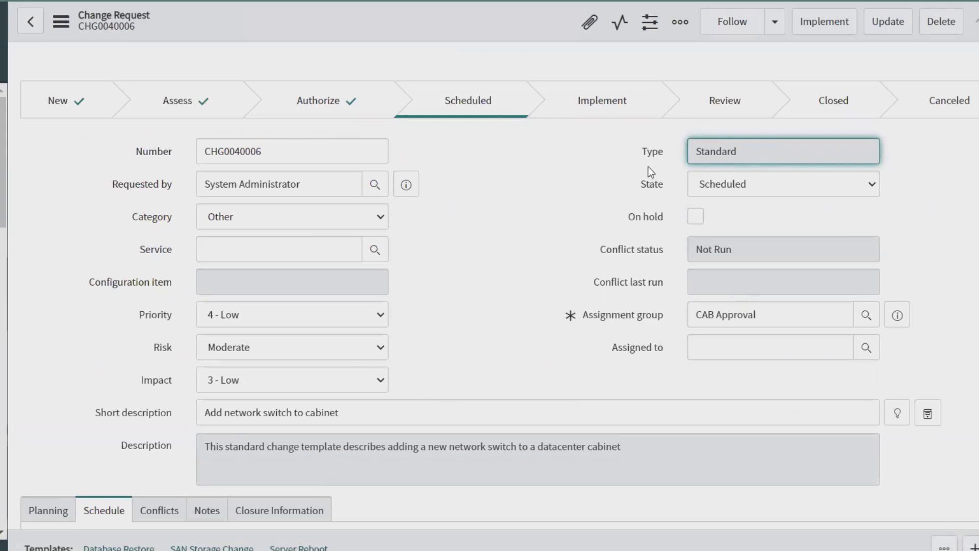
{"action": "left_click", "coordinate": [650, 152]}
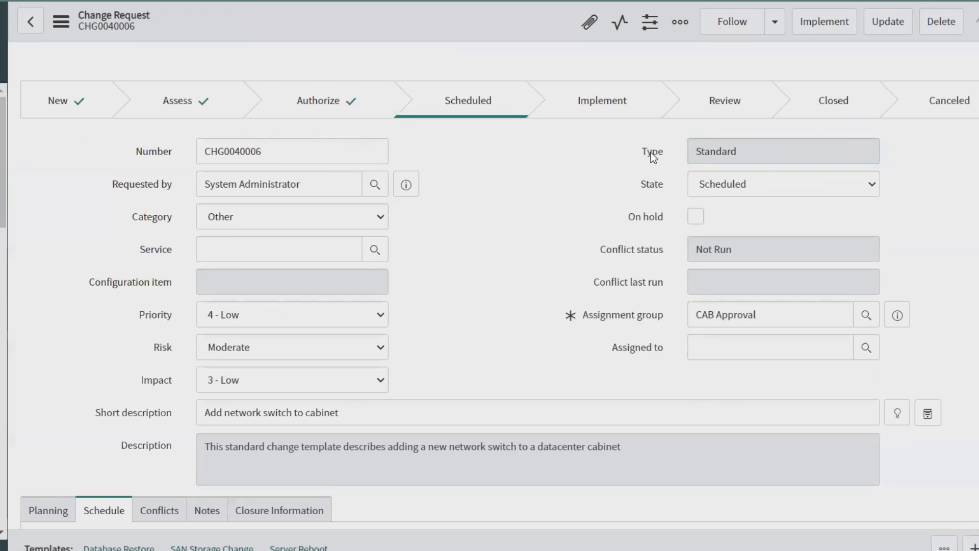
{"action": "right_click", "coordinate": [651, 152]}
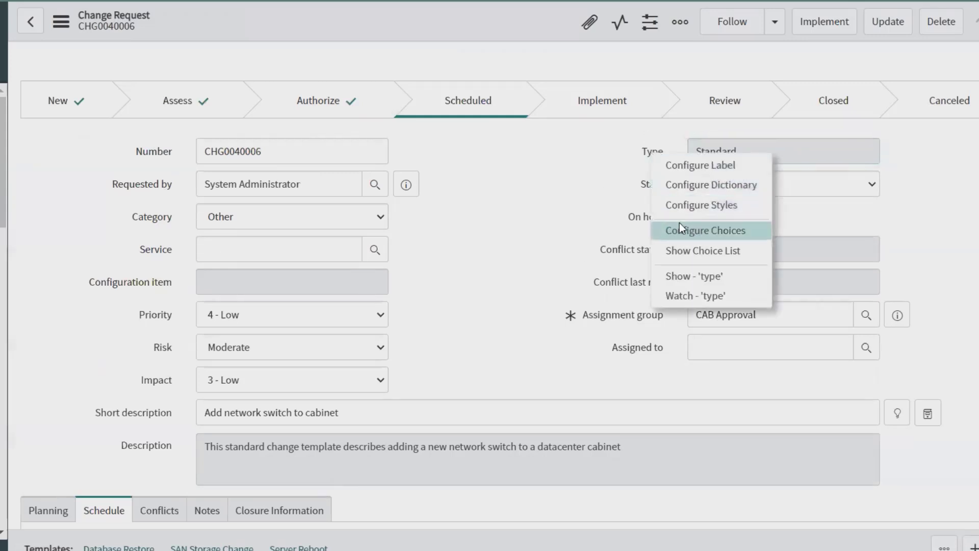
{"action": "left_click", "coordinate": [724, 255]}
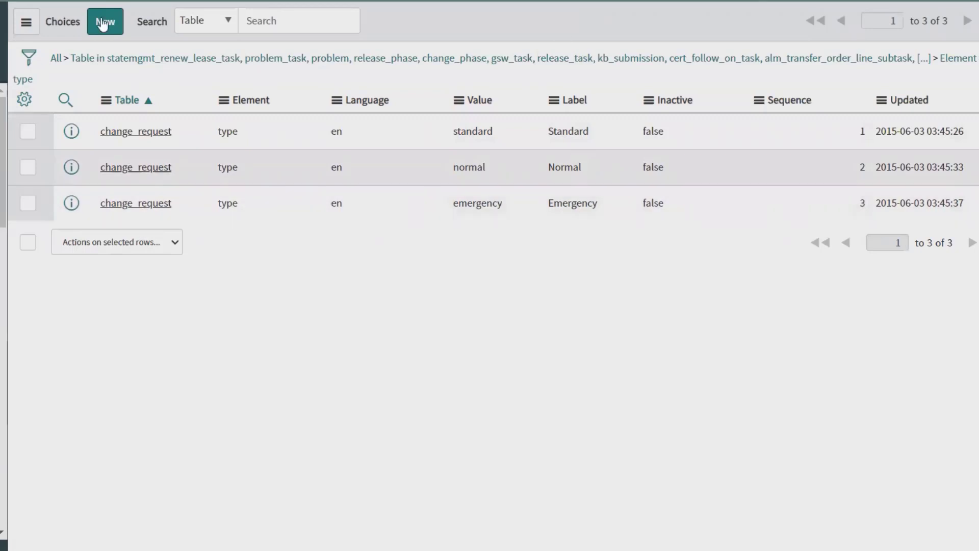
Start a new choice record and set its table to Change Request [change_request].
{"action": "left_click", "coordinate": [104, 23]}
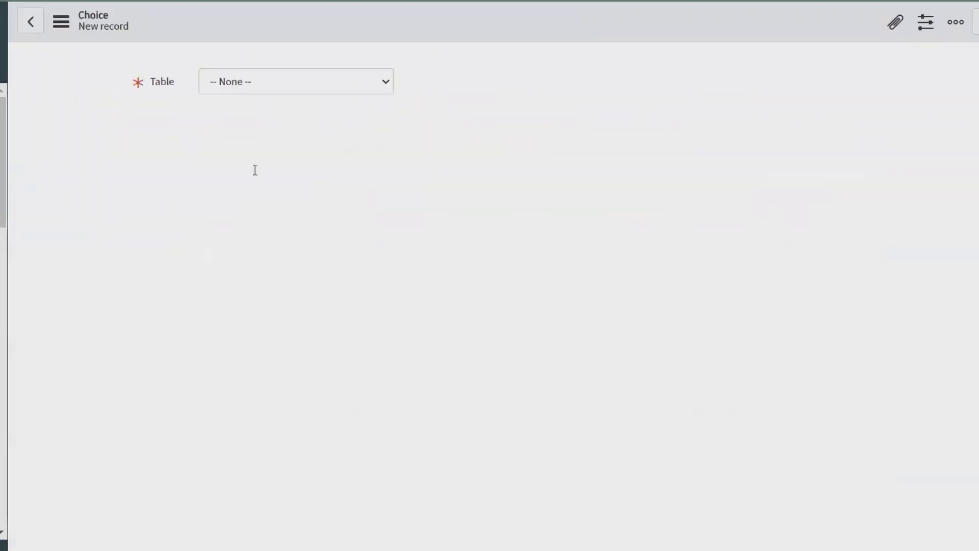
{"action": "left_click", "coordinate": [350, 91]}
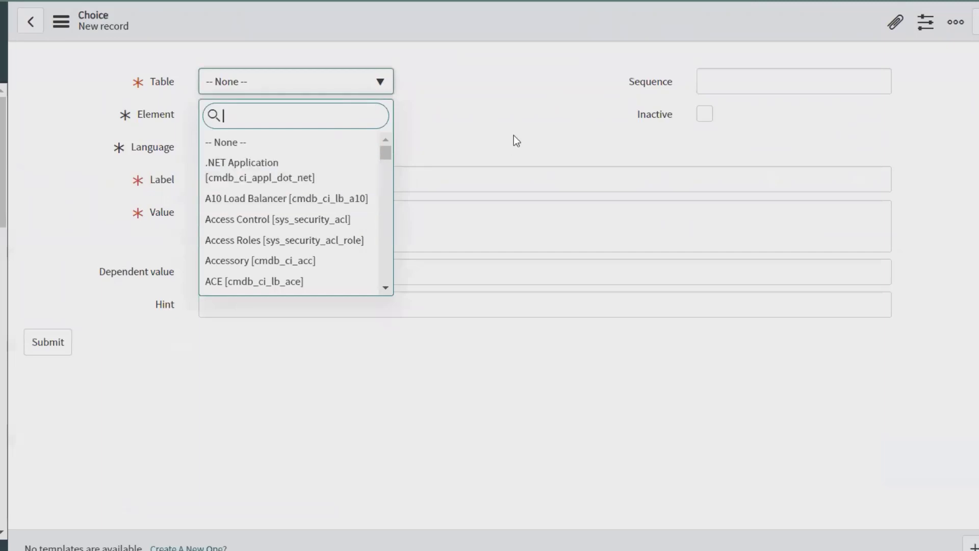
{"action": "left_click", "coordinate": [531, 109]}
{"action": "left_click", "coordinate": [364, 87]}
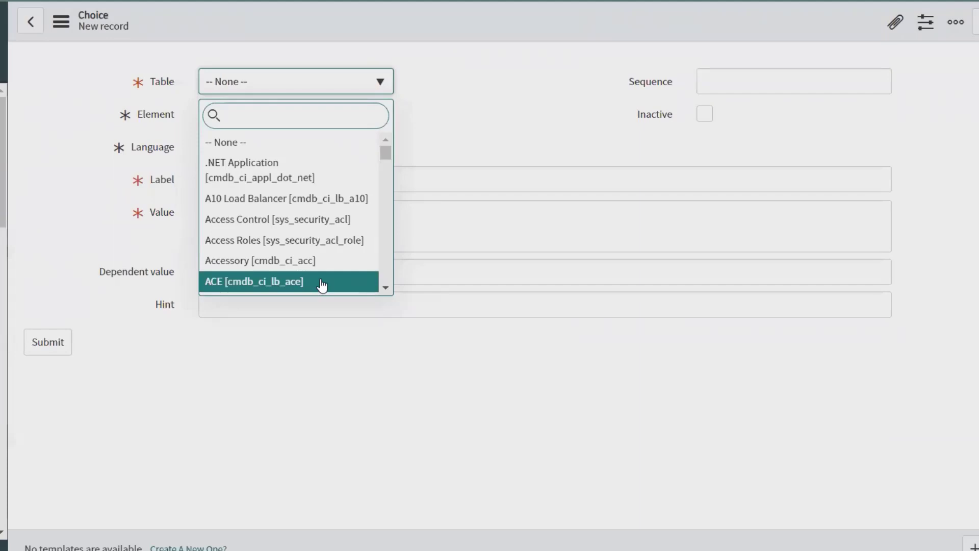
{"action": "type", "text": "chn"}
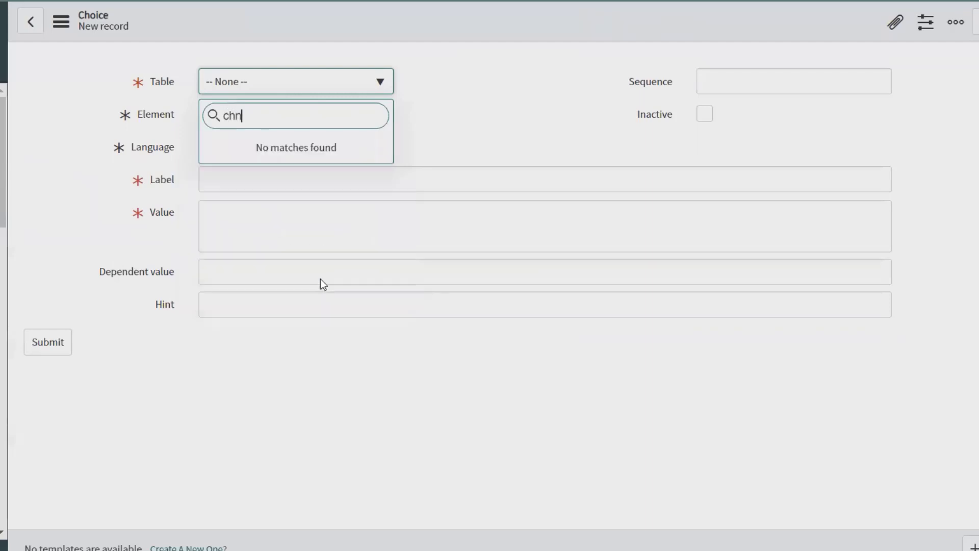
{"action": "key", "text": "BackSpace"}
{"action": "type", "text": "ange"}
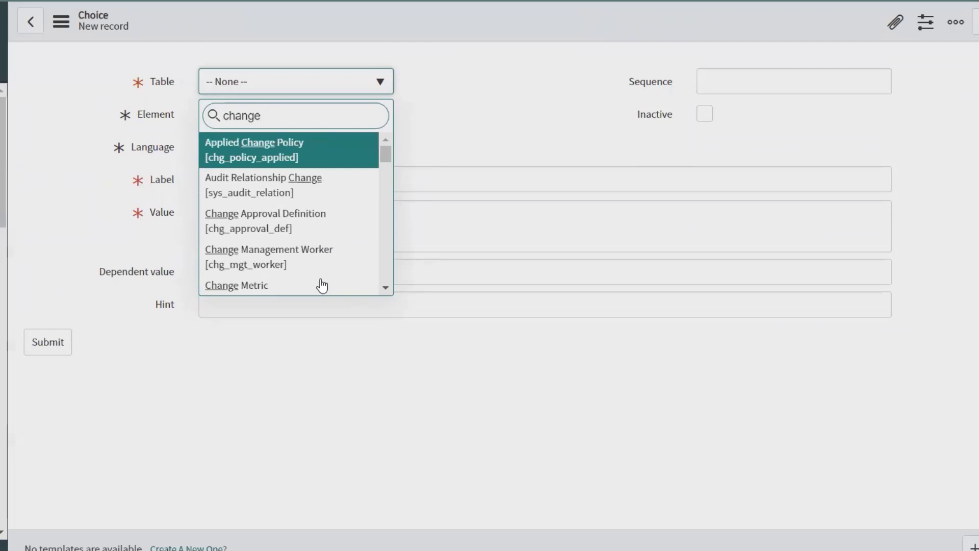
{"action": "type", "text": " re"}
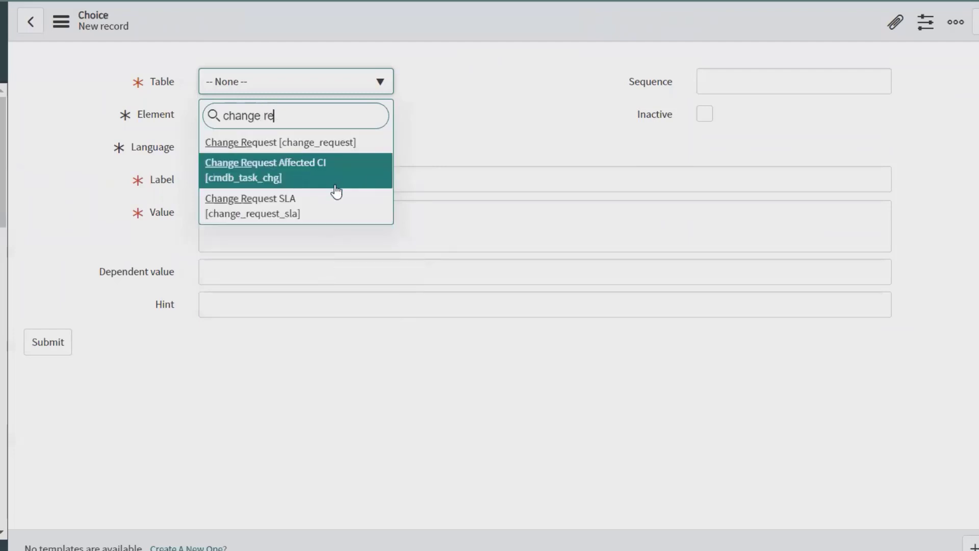
{"action": "left_click", "coordinate": [315, 145]}
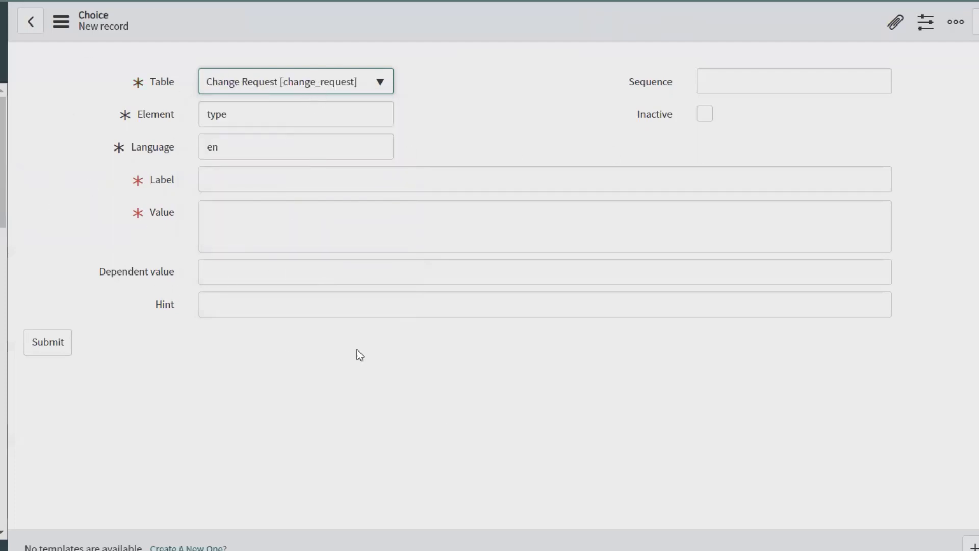
Enter "expedited" as both the label and the value of the new choice.
{"action": "left_click", "coordinate": [271, 179]}
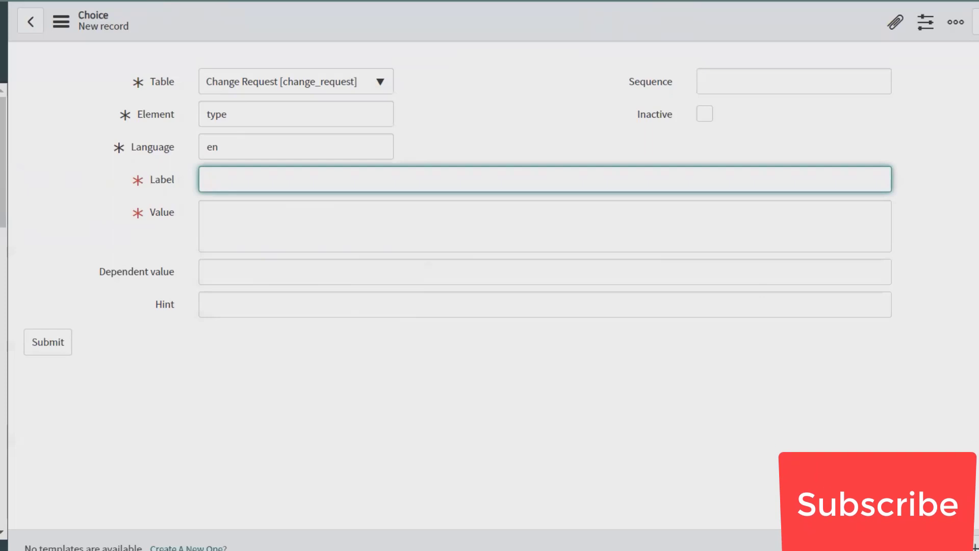
{"action": "type", "text": "exp"}
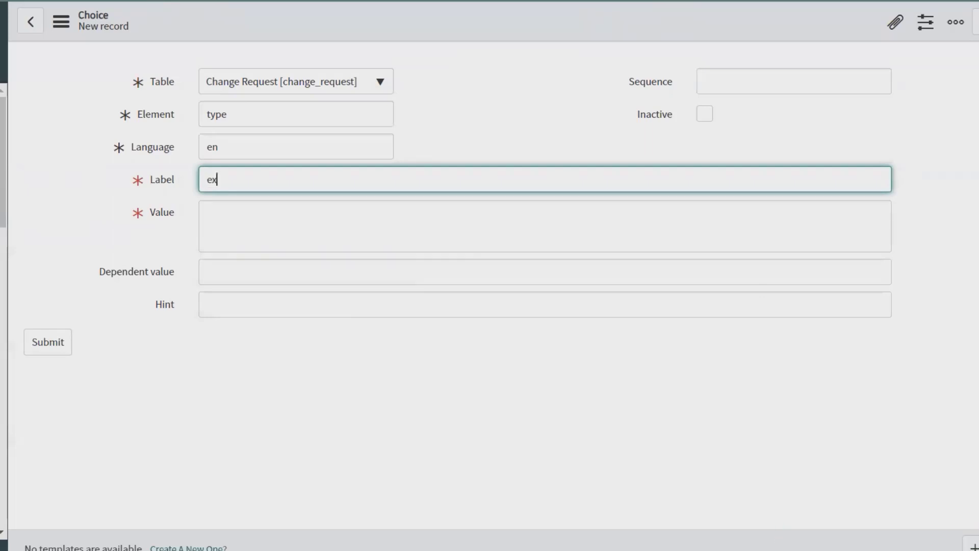
{"action": "type", "text": "edited"}
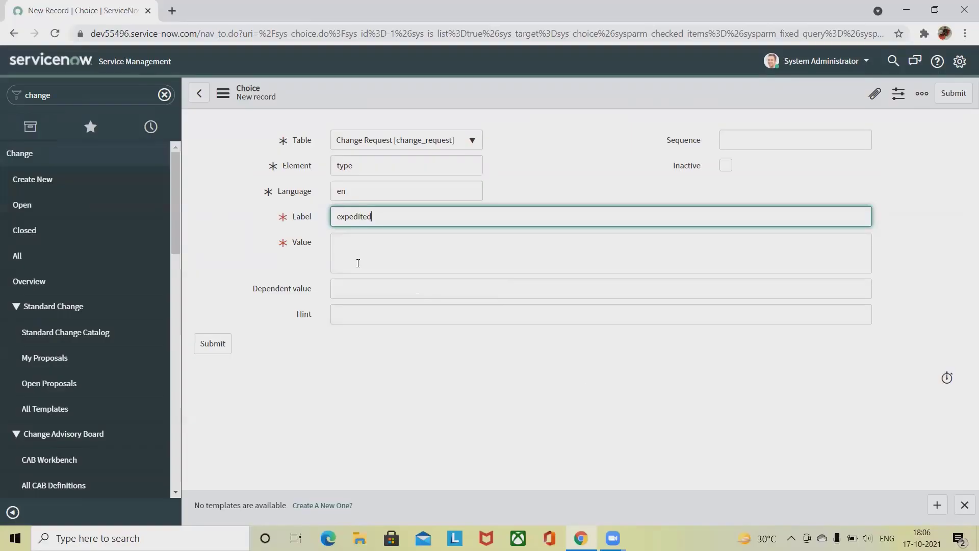
{"action": "left_click", "coordinate": [379, 248]}
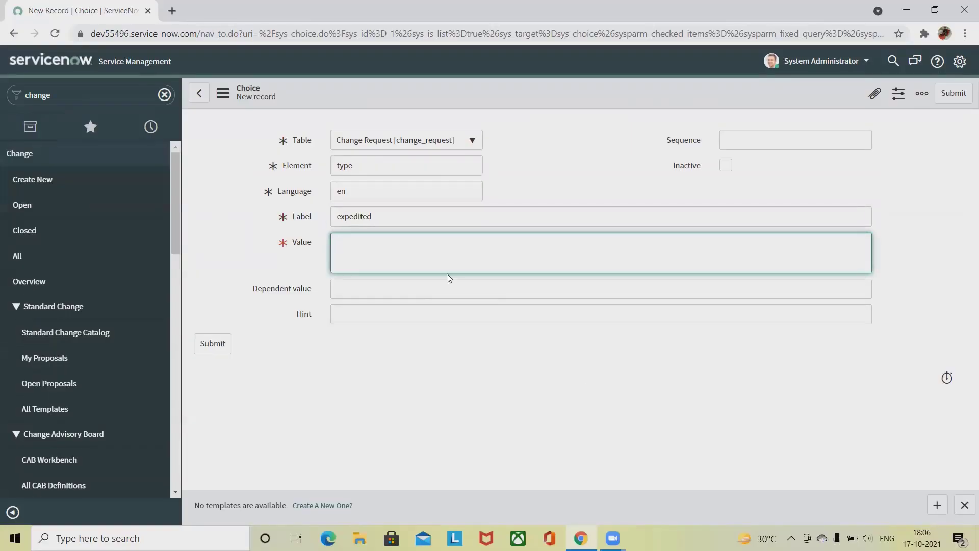
{"action": "type", "text": "expedited"}
Set the new choice's sequence to 4, leave it active, and submit the record.
{"action": "left_click", "coordinate": [724, 166]}
{"action": "left_click", "coordinate": [724, 166]}
{"action": "left_click", "coordinate": [739, 132]}
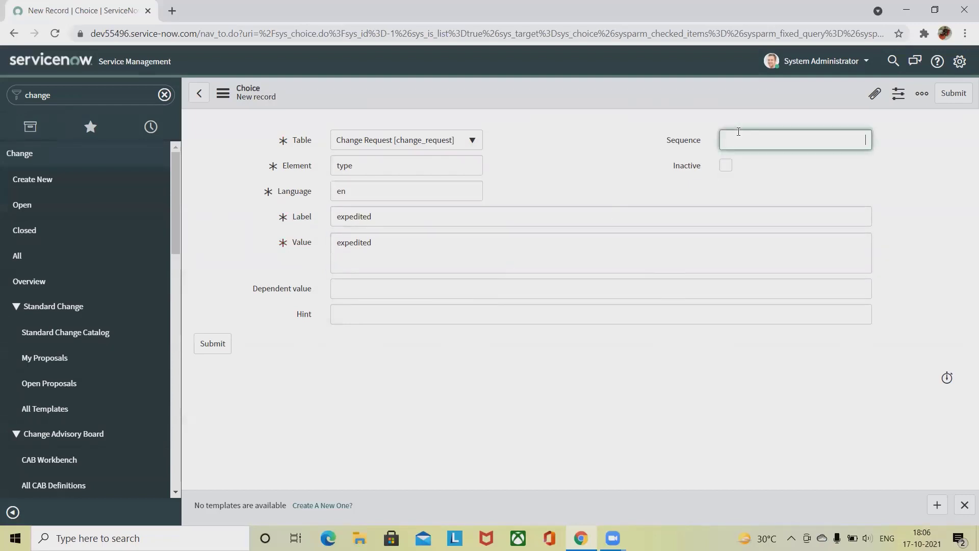
{"action": "type", "text": "4"}
{"action": "left_click", "coordinate": [220, 345]}
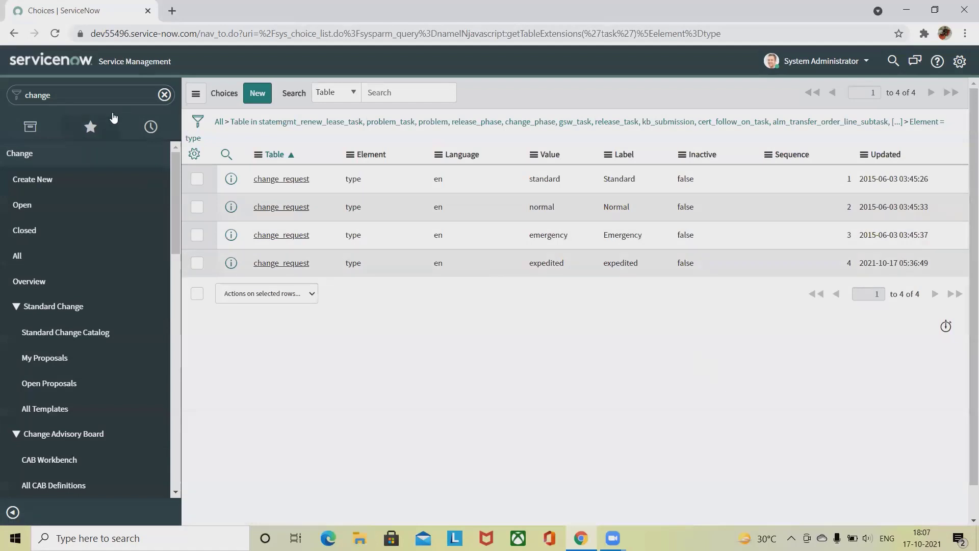
Replace the navigator filter with "system definition" and open the Application Menus module.
{"action": "left_click", "coordinate": [163, 95]}
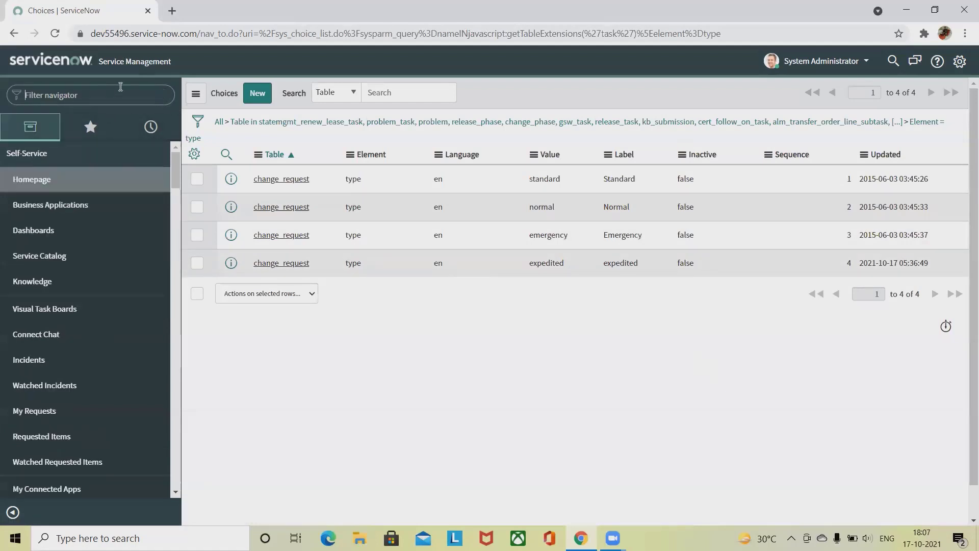
{"action": "type", "text": "syste"}
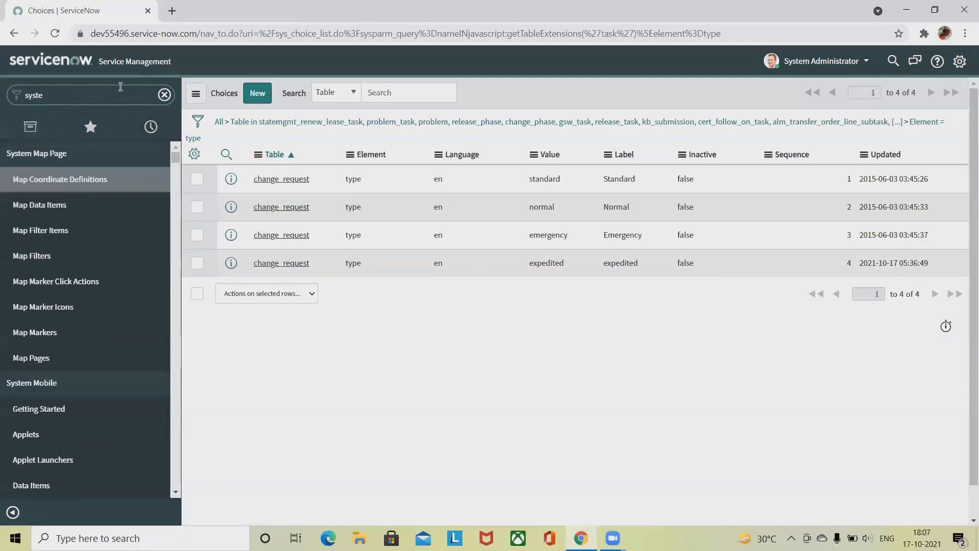
{"action": "type", "text": "m"}
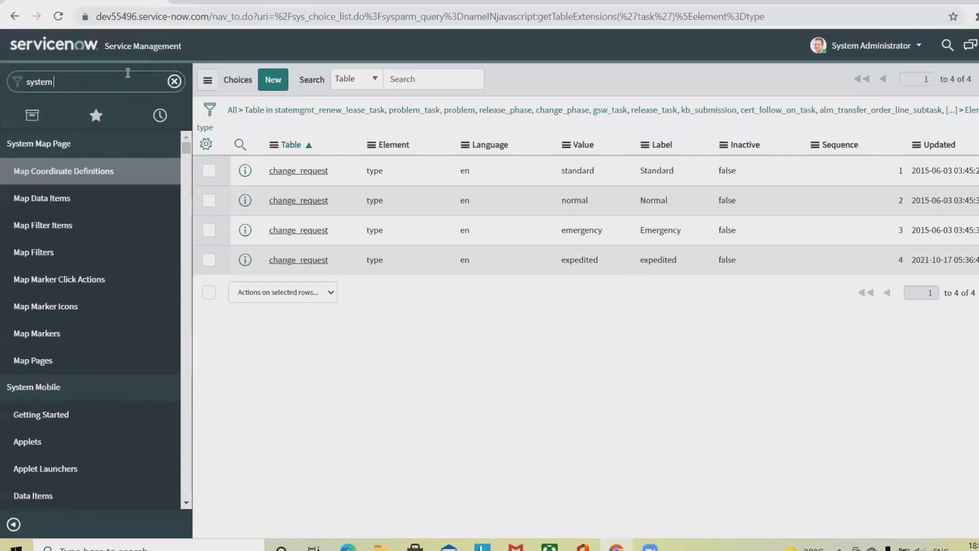
{"action": "type", "text": " defini"}
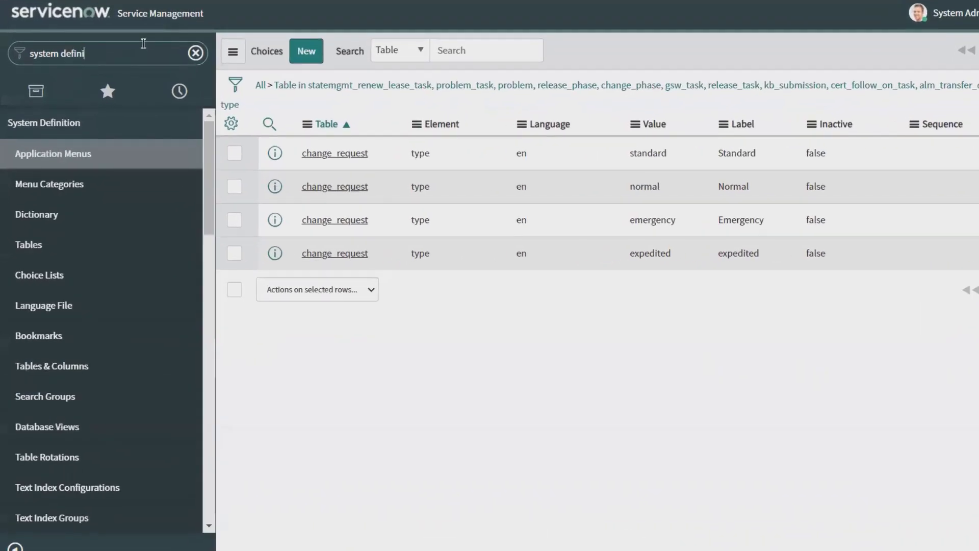
{"action": "type", "text": "tion"}
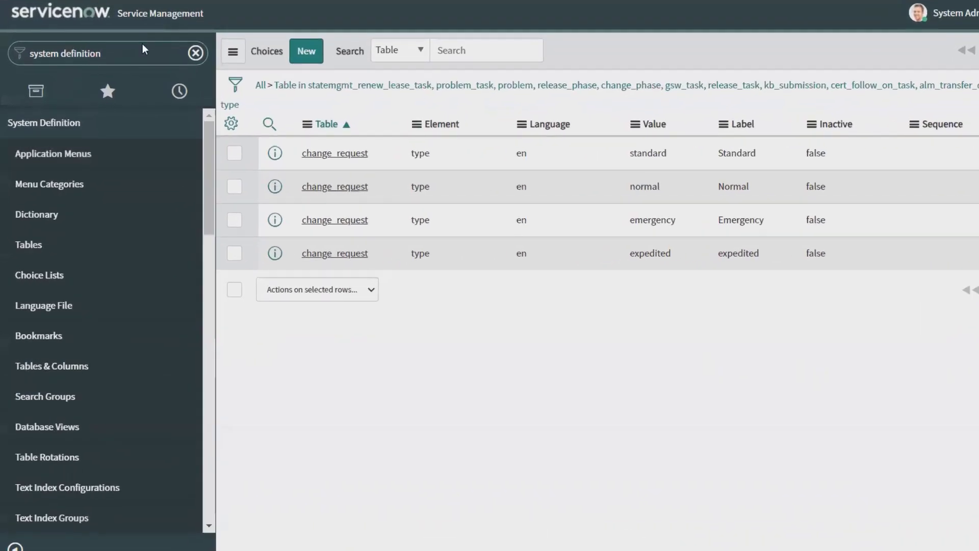
{"action": "key", "text": "Return"}
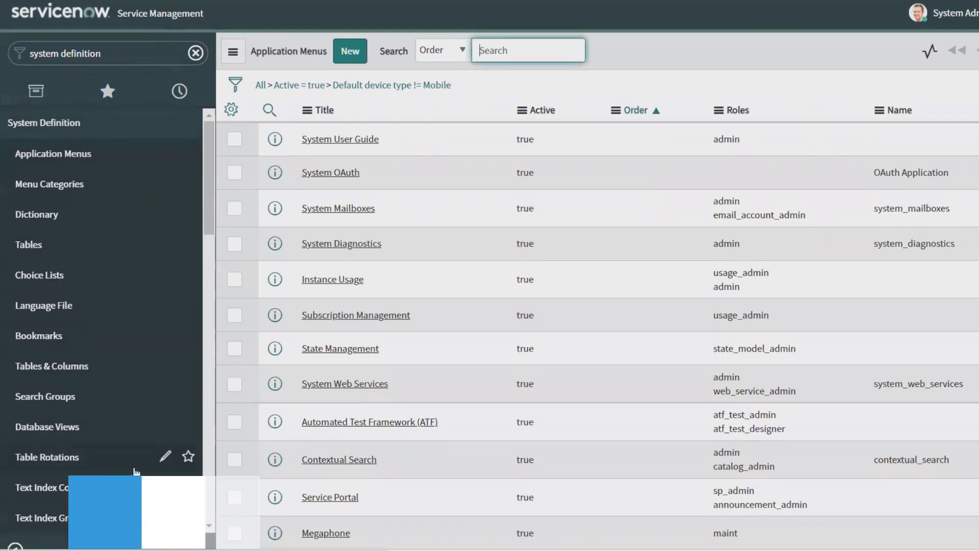
Open the Interceptors list under System Definition and open the Change Request interceptor record.
{"action": "scroll", "coordinate": [61, 367], "scroll_direction": "down", "scroll_amount": 7}
{"action": "scroll", "coordinate": [59, 362], "scroll_direction": "down", "scroll_amount": 9}
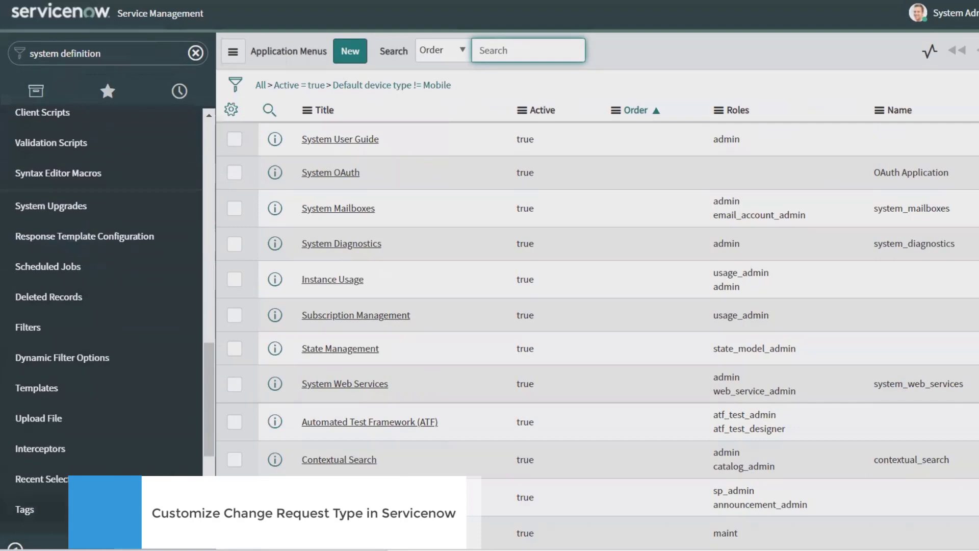
{"action": "left_click", "coordinate": [51, 448]}
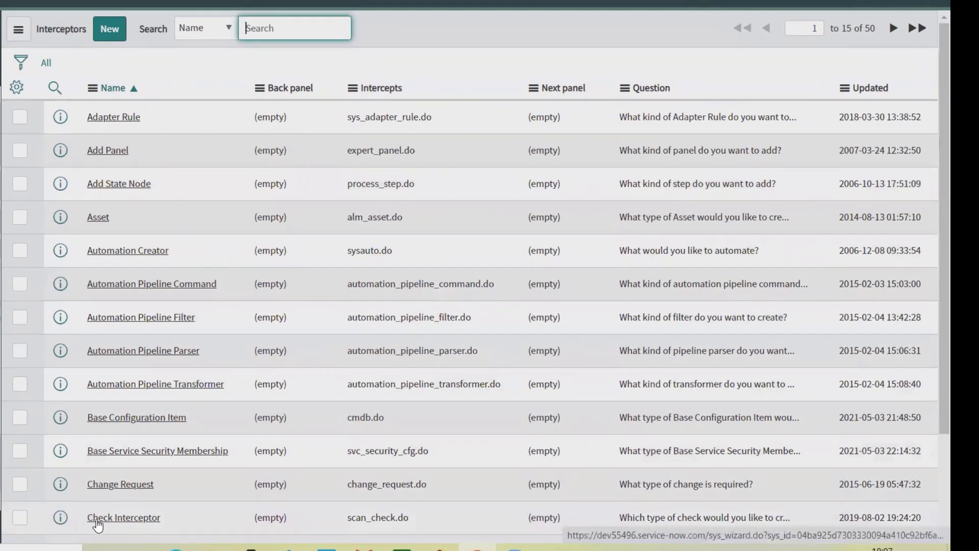
{"action": "scroll", "coordinate": [131, 491], "scroll_direction": "down", "scroll_amount": 3}
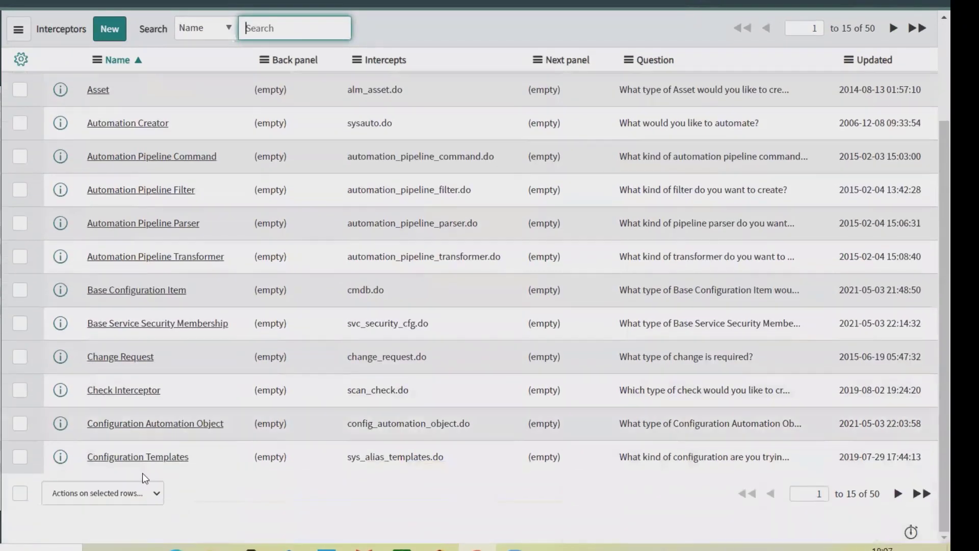
{"action": "left_click", "coordinate": [126, 363]}
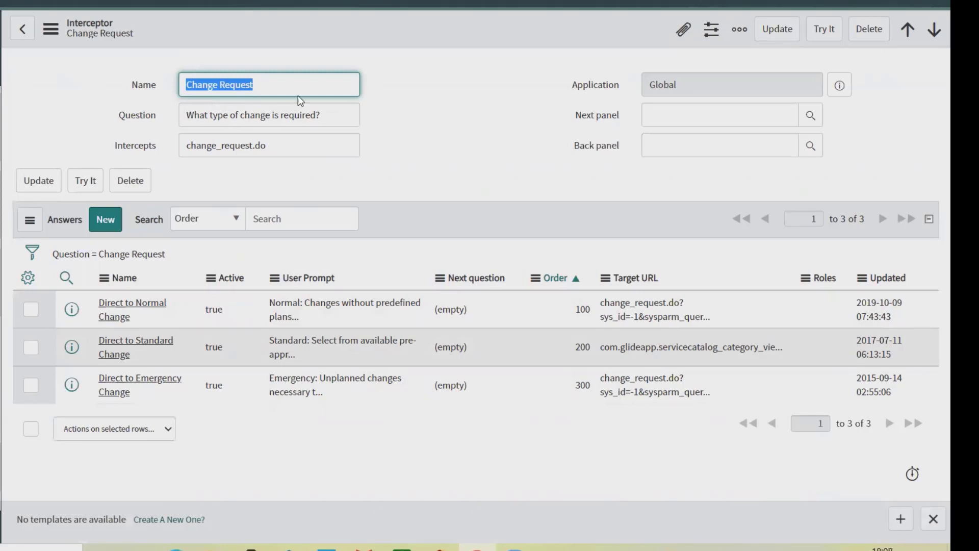
{"action": "type", "text": "d"}
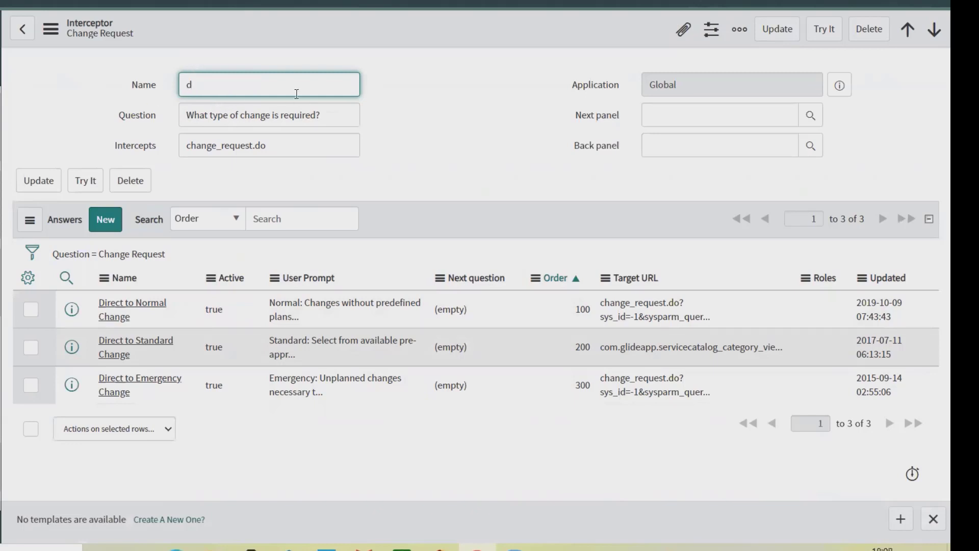
{"action": "key", "text": "BackSpace"}
{"action": "type", "text": "Direct to Expedited"}
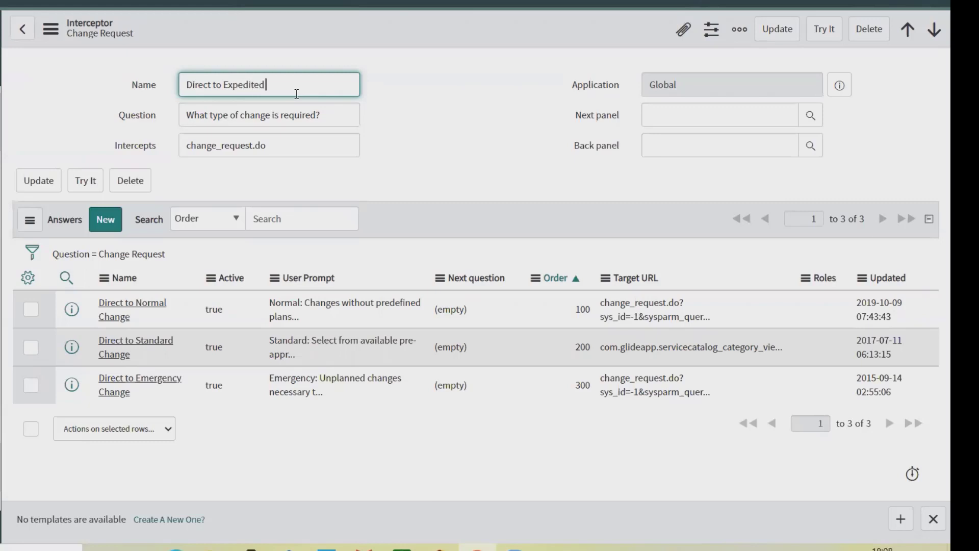
{"action": "type", "text": " Change"}
{"action": "key", "text": "ctrl+z"}
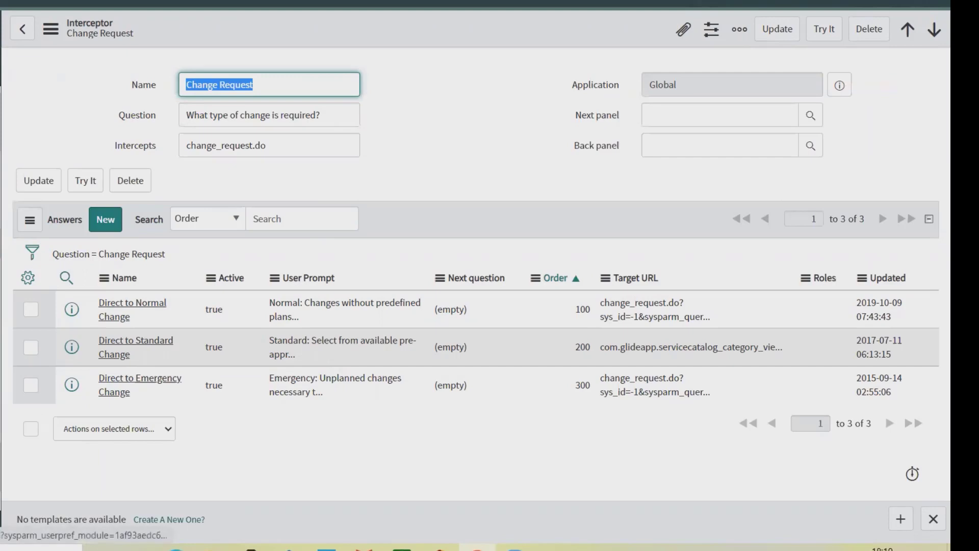
{"action": "left_click", "coordinate": [0, 306]}
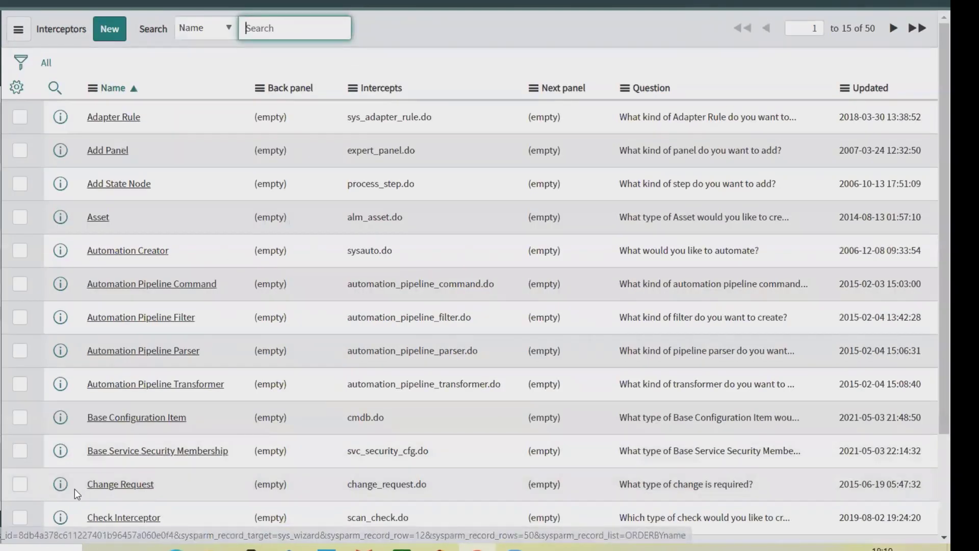
Open the Change Request interceptor and start a new answer named "Direct to Expedited Change".
{"action": "left_click", "coordinate": [102, 487]}
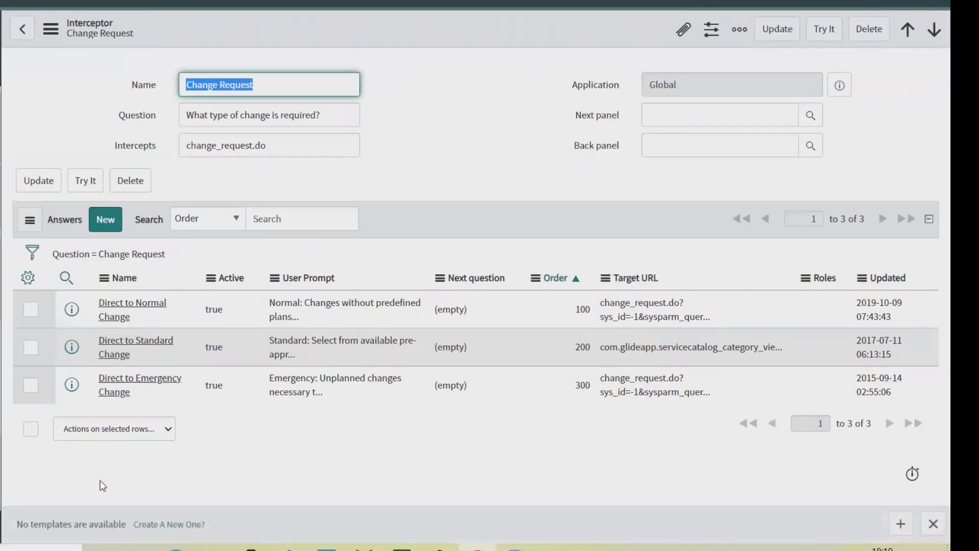
{"action": "left_click", "coordinate": [108, 226]}
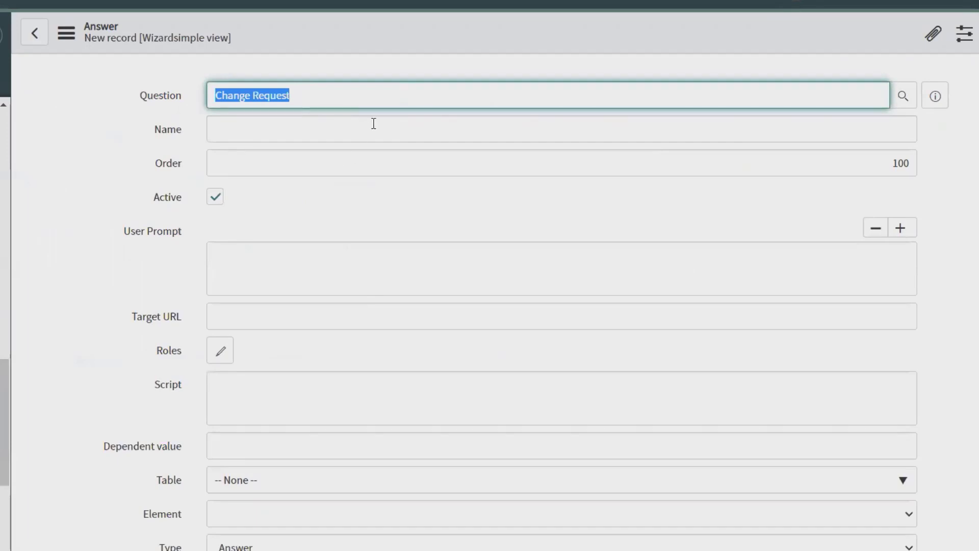
{"action": "left_click", "coordinate": [389, 113]}
{"action": "left_click", "coordinate": [326, 128]}
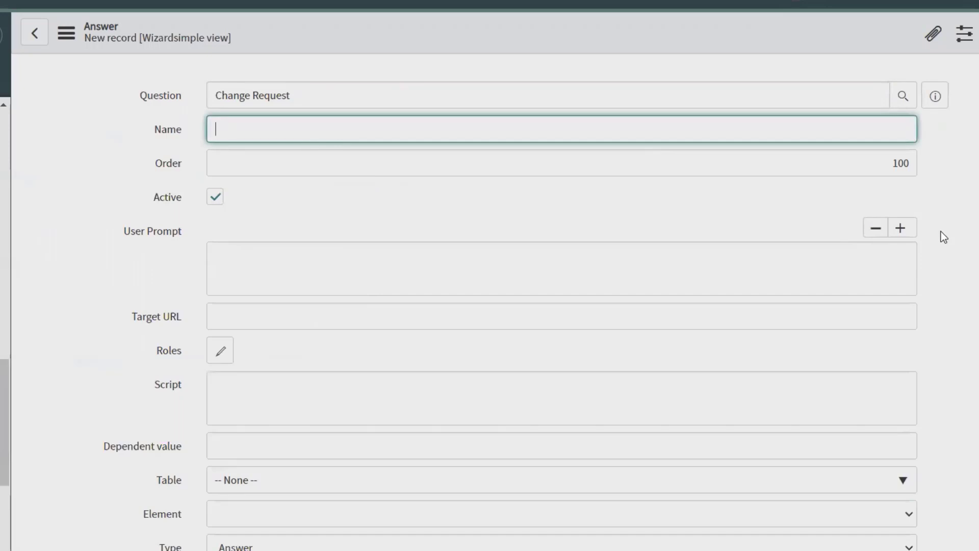
{"action": "type", "text": "Direct to Expedi"}
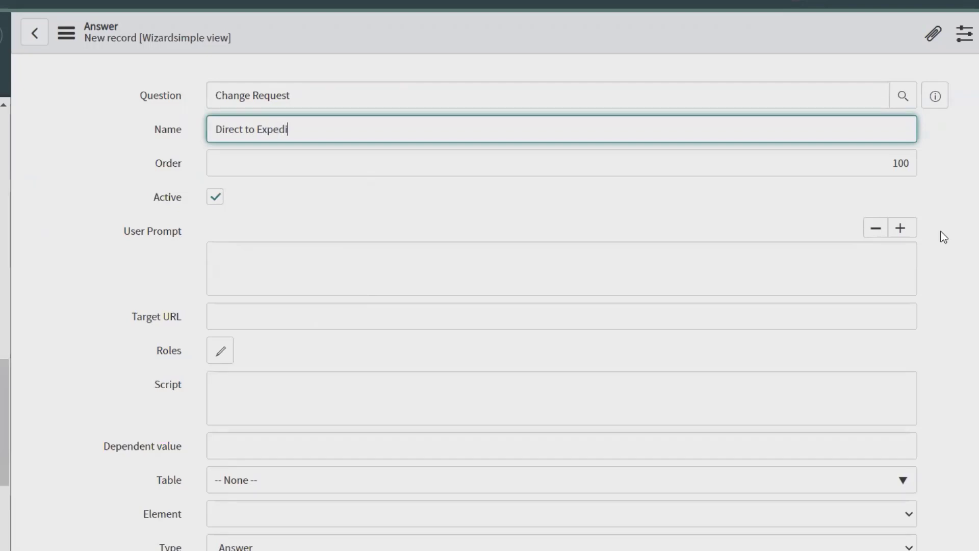
{"action": "type", "text": "ted Change"}
Enter "create ne under change" as the answer's user prompt and set its order to 400.
{"action": "left_click", "coordinate": [240, 258]}
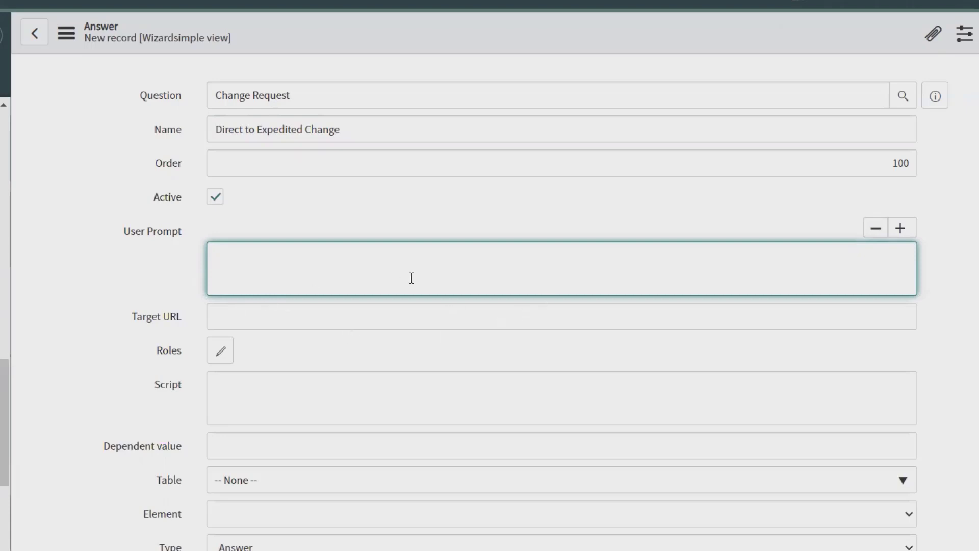
{"action": "type", "text": "creae"}
{"action": "key", "text": "BackSpace"}
{"action": "key", "text": "BackSpace"}
{"action": "type", "text": "te ne under change"}
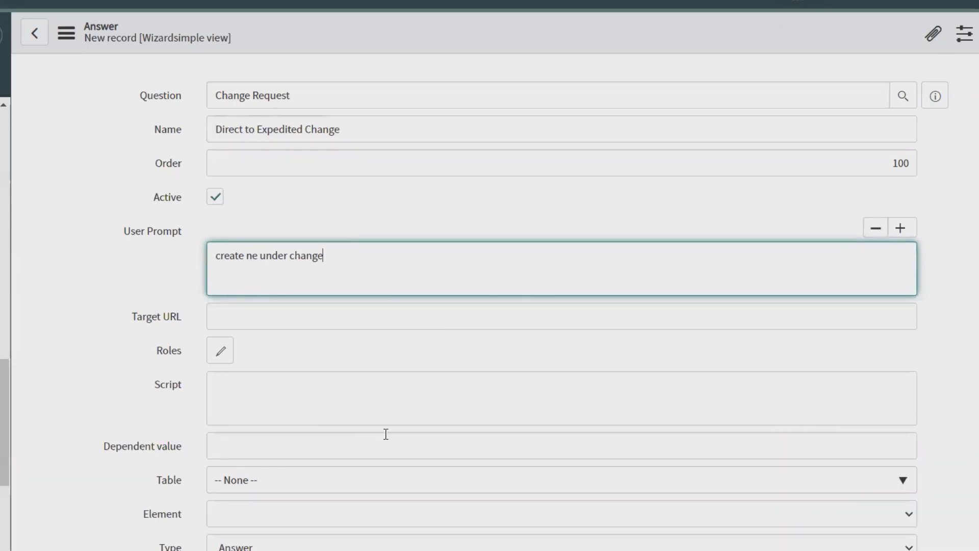
{"action": "left_click", "coordinate": [241, 324]}
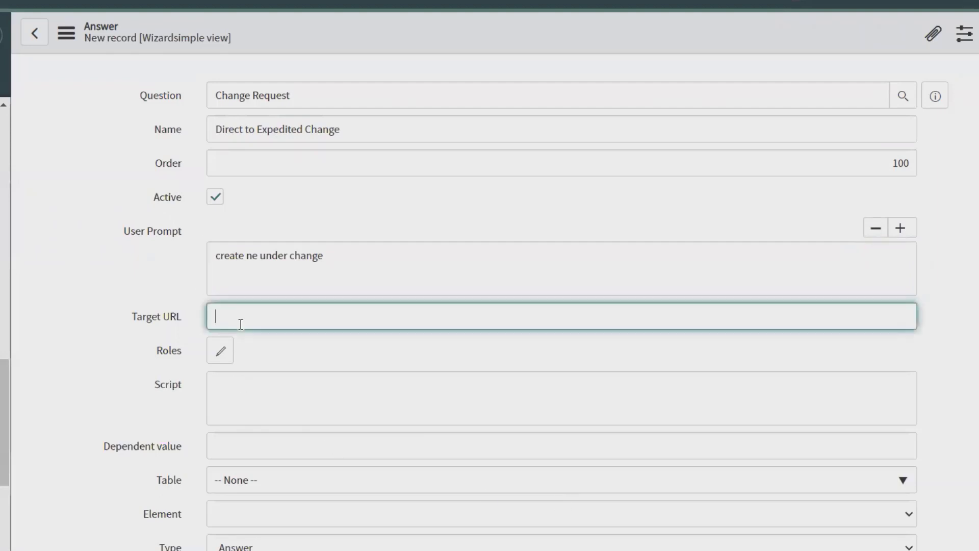
{"action": "scroll", "coordinate": [480, 438], "scroll_direction": "down", "scroll_amount": 2}
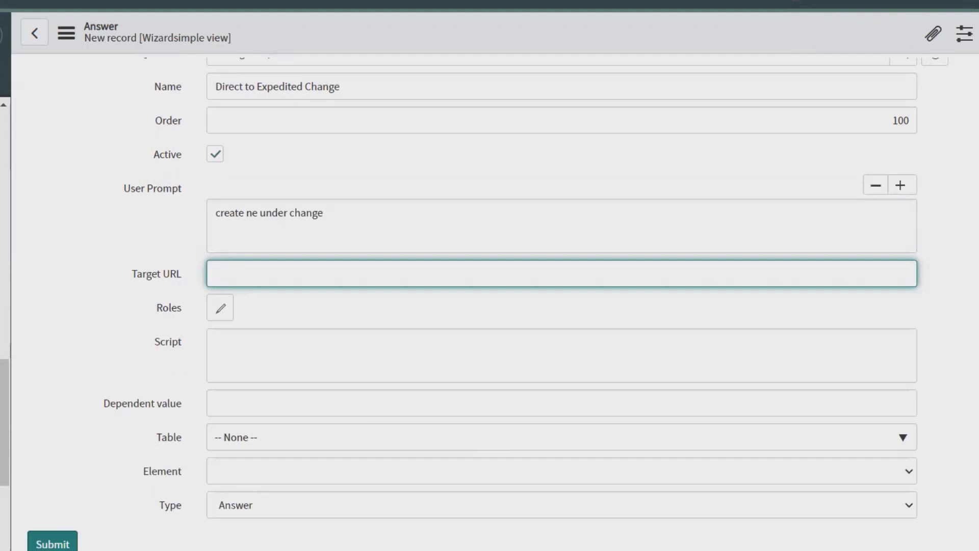
{"action": "double_click", "coordinate": [899, 120]}
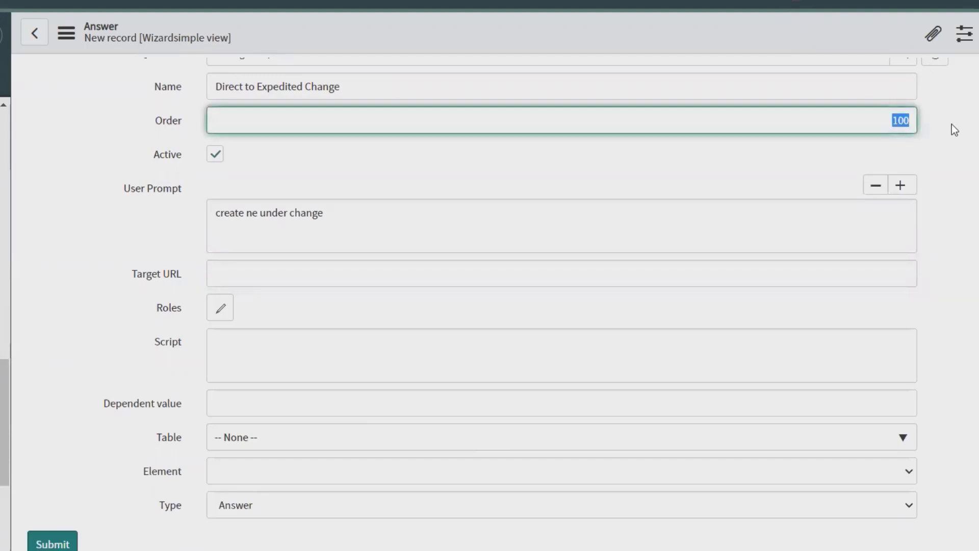
{"action": "type", "text": "400"}
Set the target URL to "change_request.do?sys_id=1&syspar-m_query=type=expedited" and submit the answer.
{"action": "left_click", "coordinate": [230, 275]}
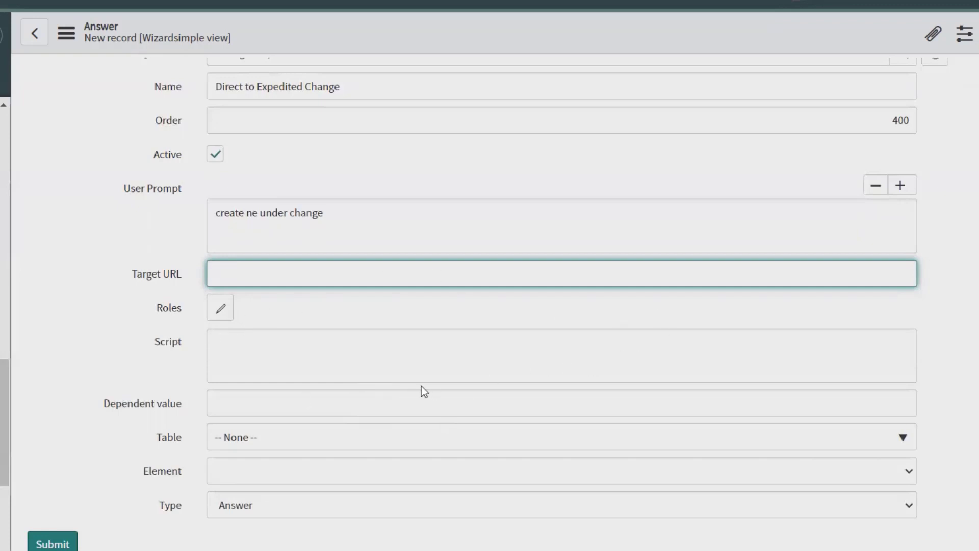
{"action": "type", "text": "change_"}
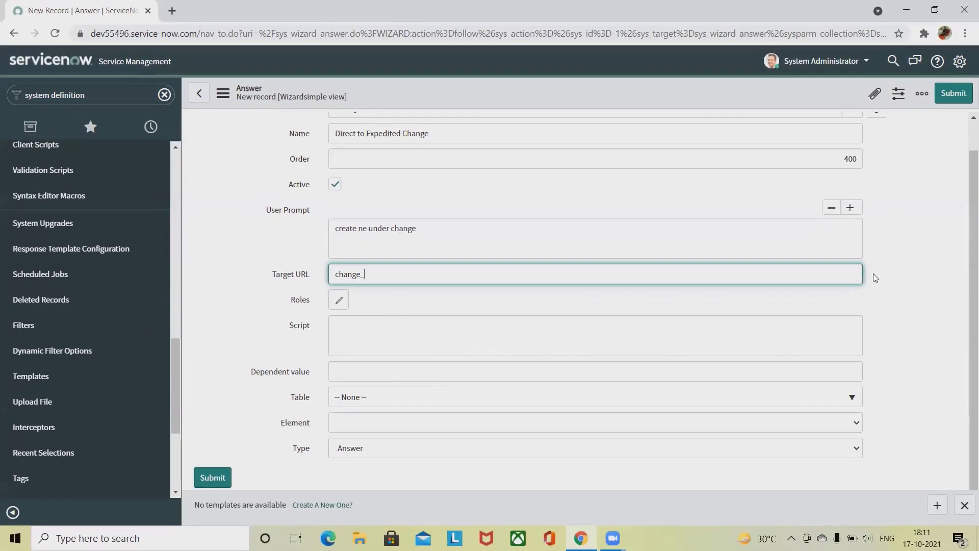
{"action": "type", "text": "request.do?sys_id=1&"}
{"action": "type", "text": "syspar-m_query"}
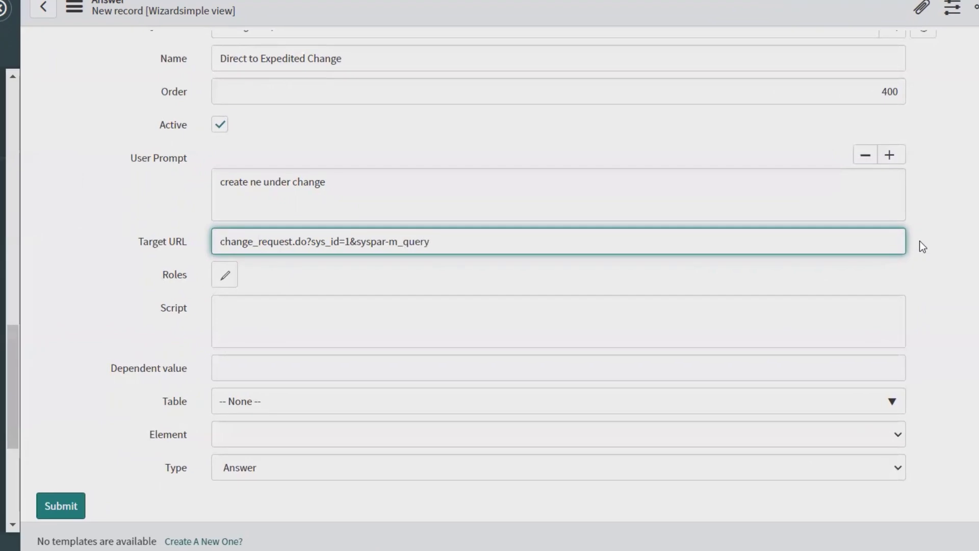
{"action": "type", "text": "=type=exp"}
{"action": "type", "text": "edited."}
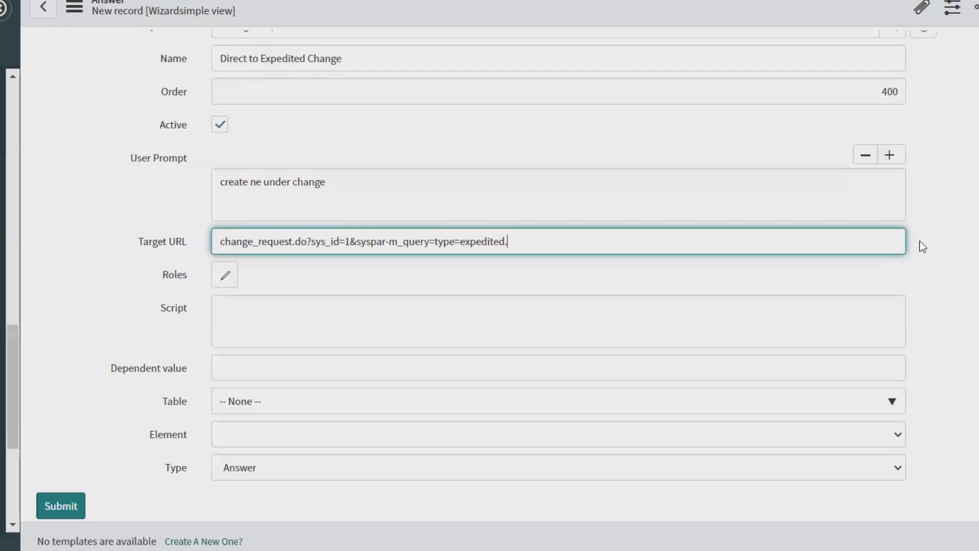
{"action": "key", "text": "BackSpace"}
{"action": "key", "text": "Return"}
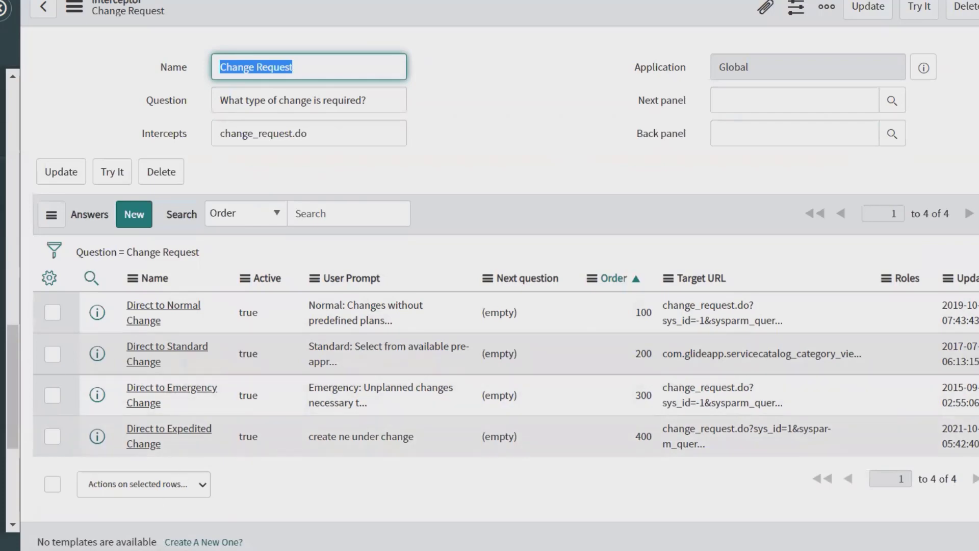
Find the Script Includes module under System Definition and open its list.
{"action": "scroll", "coordinate": [3, 377], "scroll_direction": "up", "scroll_amount": 3}
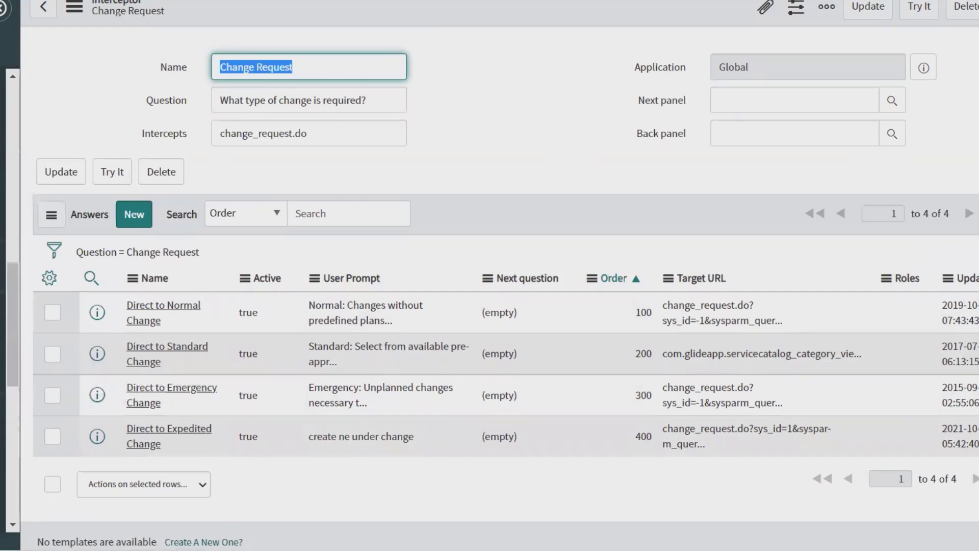
{"action": "scroll", "coordinate": [3, 306], "scroll_direction": "up", "scroll_amount": 8}
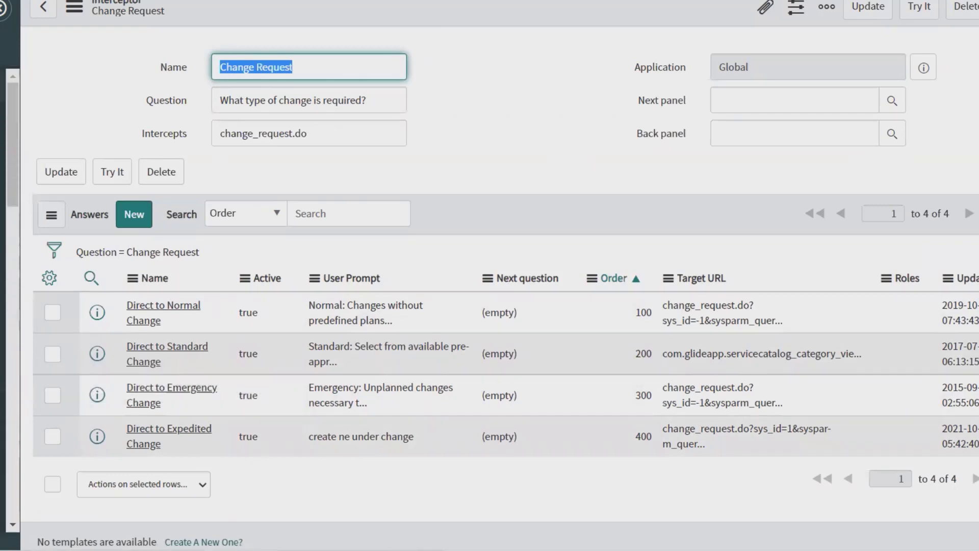
{"action": "scroll", "coordinate": [3, 306], "scroll_direction": "down", "scroll_amount": 2}
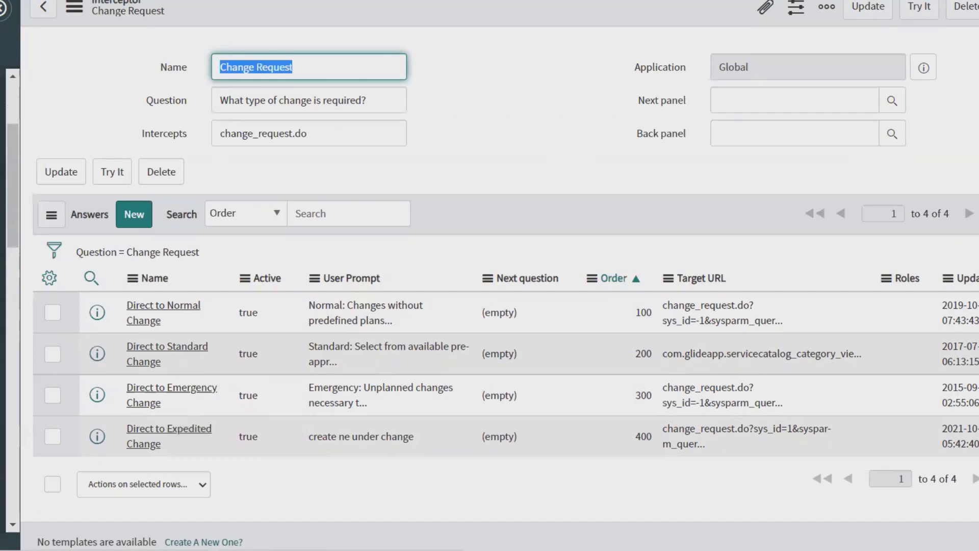
{"action": "scroll", "coordinate": [3, 306], "scroll_direction": "down", "scroll_amount": 4}
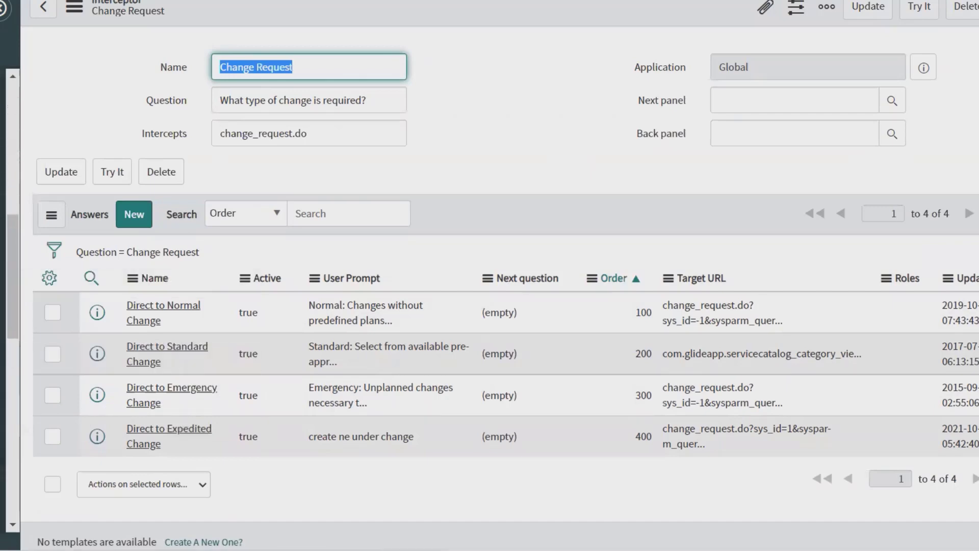
{"action": "left_click", "coordinate": [3, 221]}
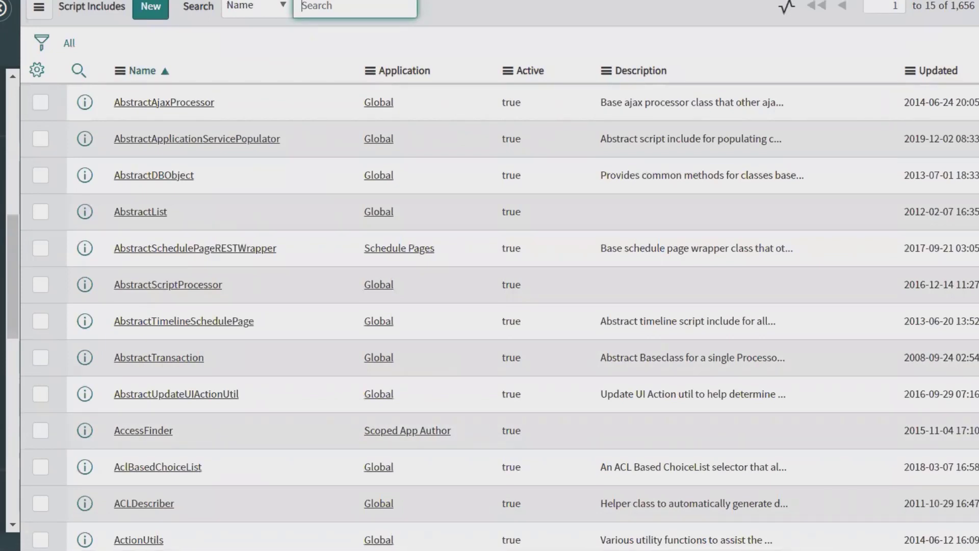
Locate the change request state model scripts and open the ChangeRequestStateModelSNC_emergency record.
{"action": "scroll", "coordinate": [163, 311], "scroll_direction": "down", "scroll_amount": 3}
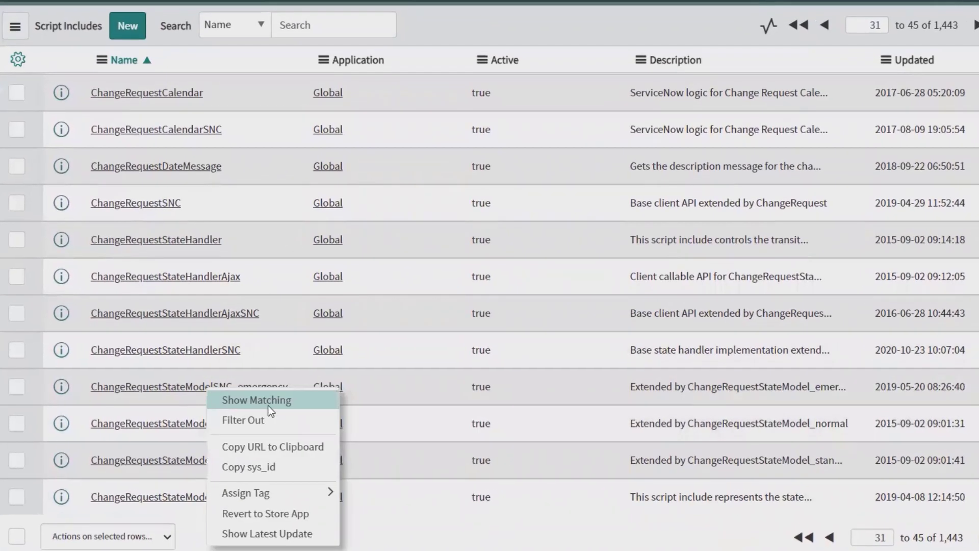
{"action": "key", "text": "Down"}
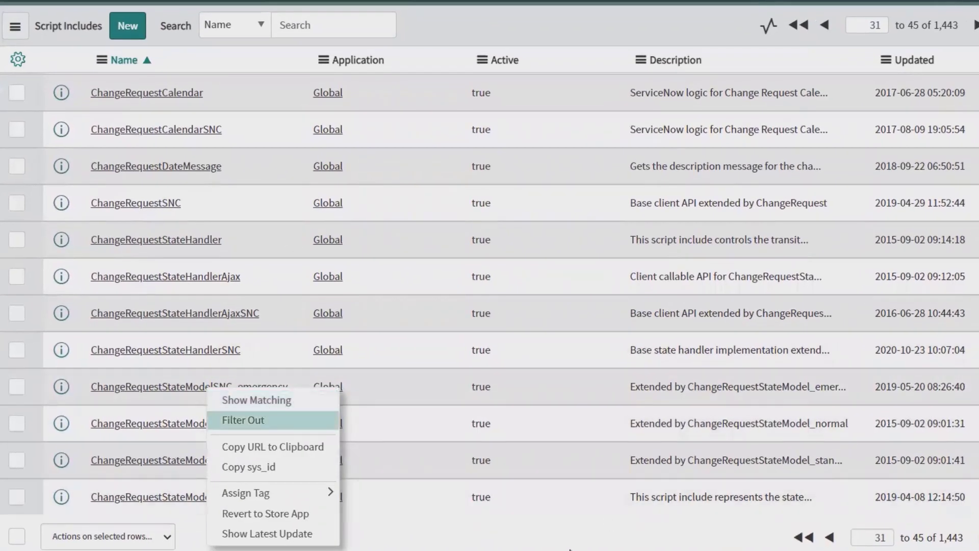
{"action": "left_click", "coordinate": [201, 402]}
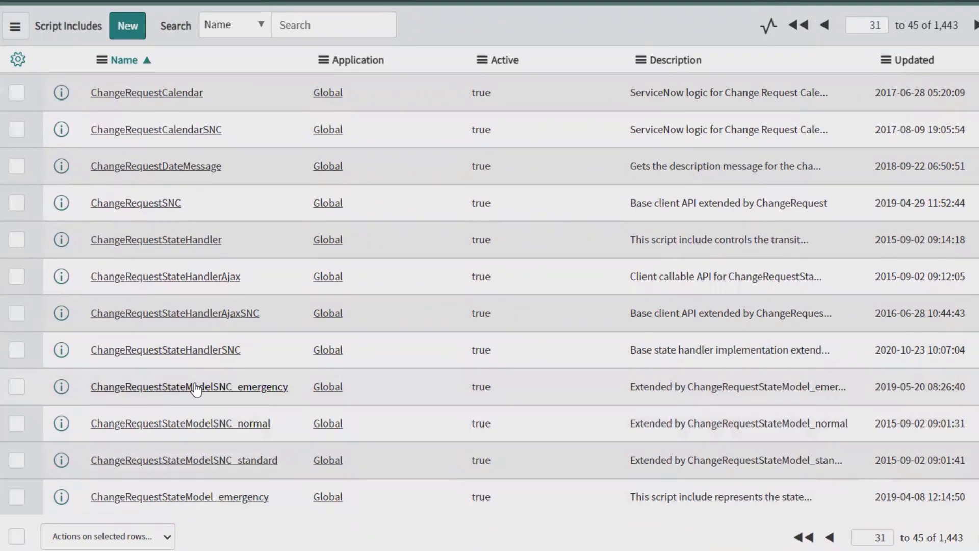
{"action": "left_click", "coordinate": [197, 386]}
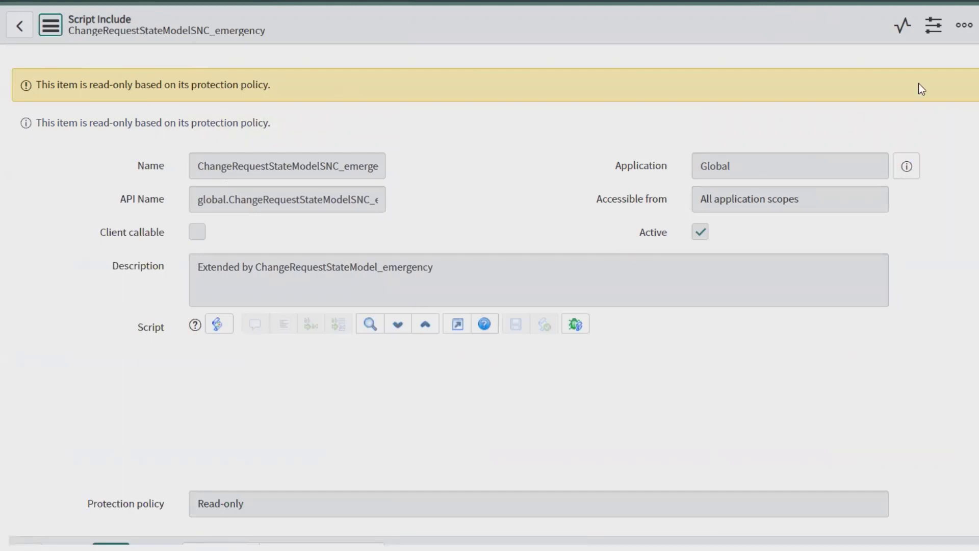
Examine the actions available for the emergency state model record and read through its script.
{"action": "left_click", "coordinate": [51, 26]}
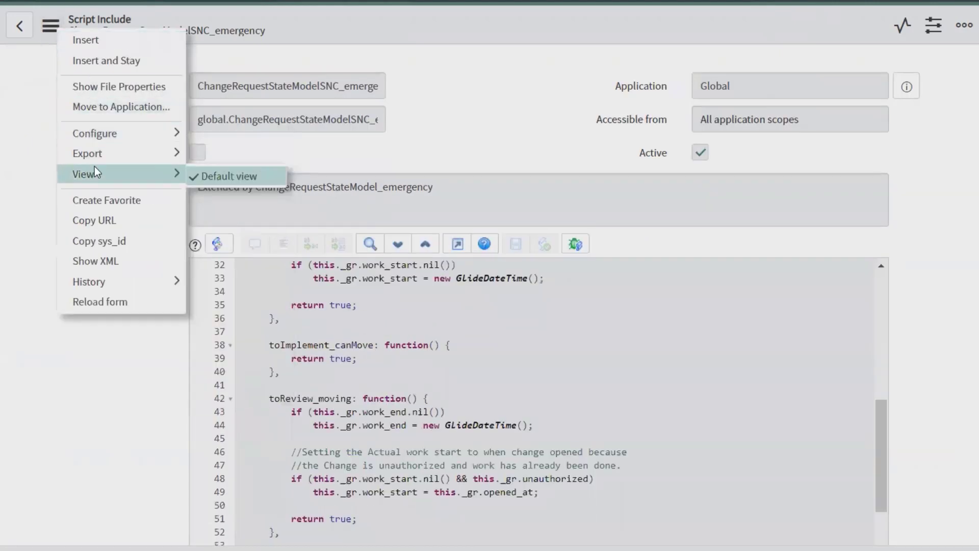
{"action": "left_click", "coordinate": [118, 390]}
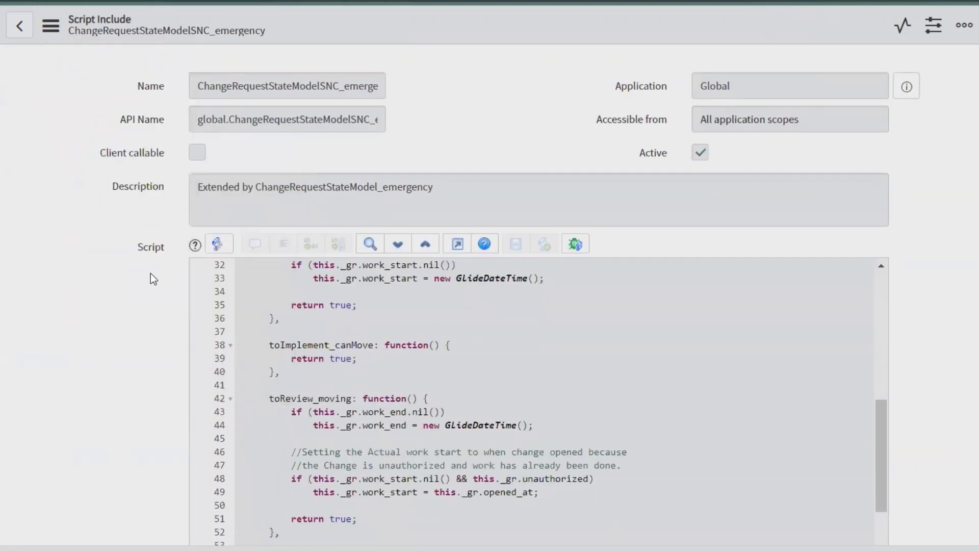
{"action": "scroll", "coordinate": [527, 400], "scroll_direction": "up", "scroll_amount": 10}
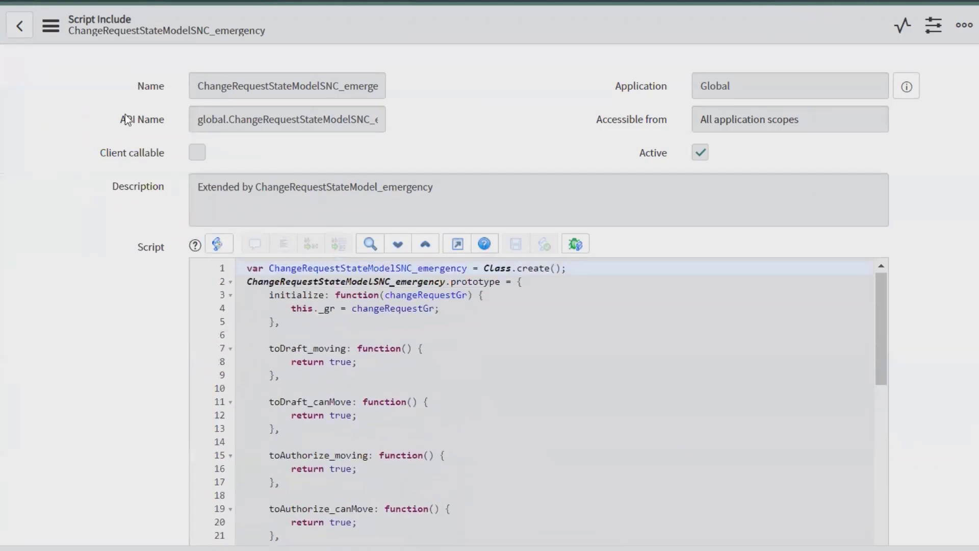
{"action": "left_click", "coordinate": [49, 31]}
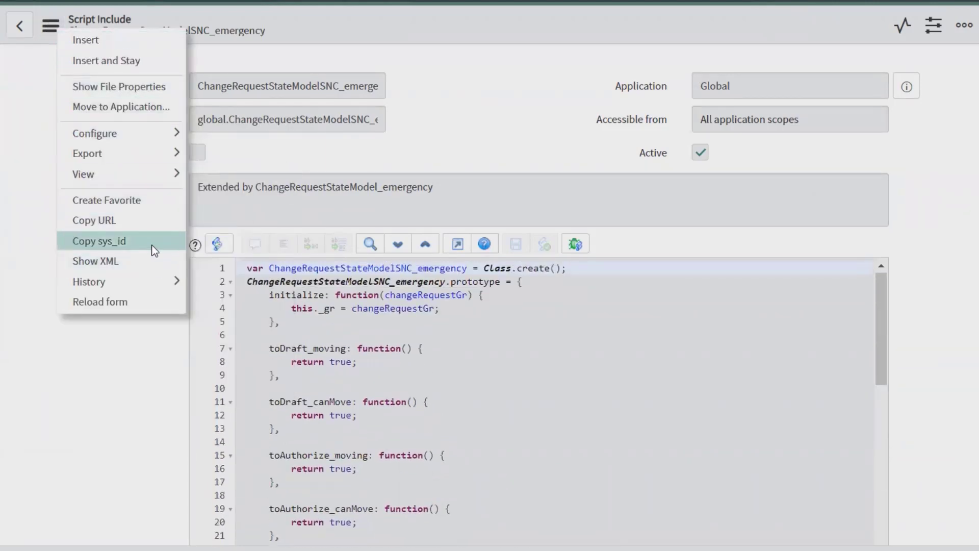
{"action": "left_click", "coordinate": [152, 246]}
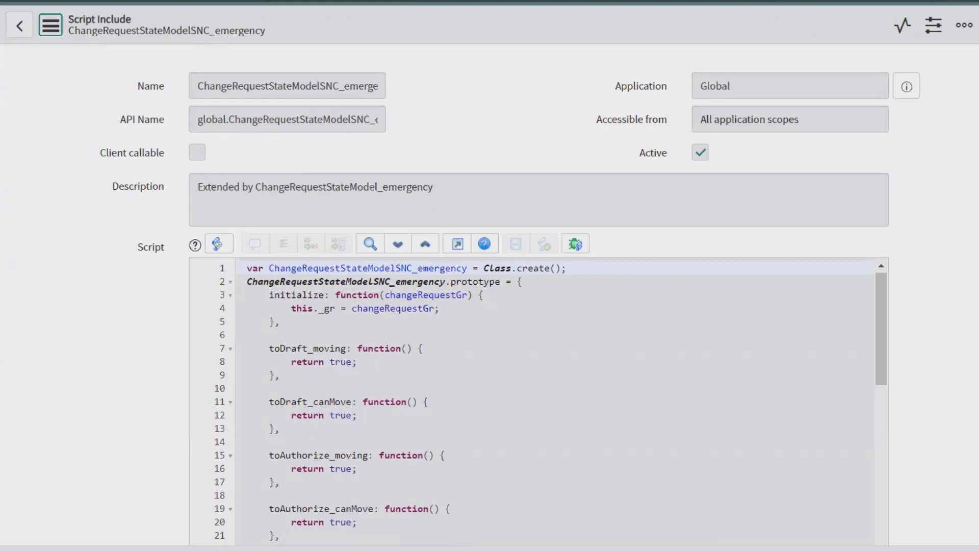
{"action": "scroll", "coordinate": [325, 398], "scroll_direction": "down", "scroll_amount": 15}
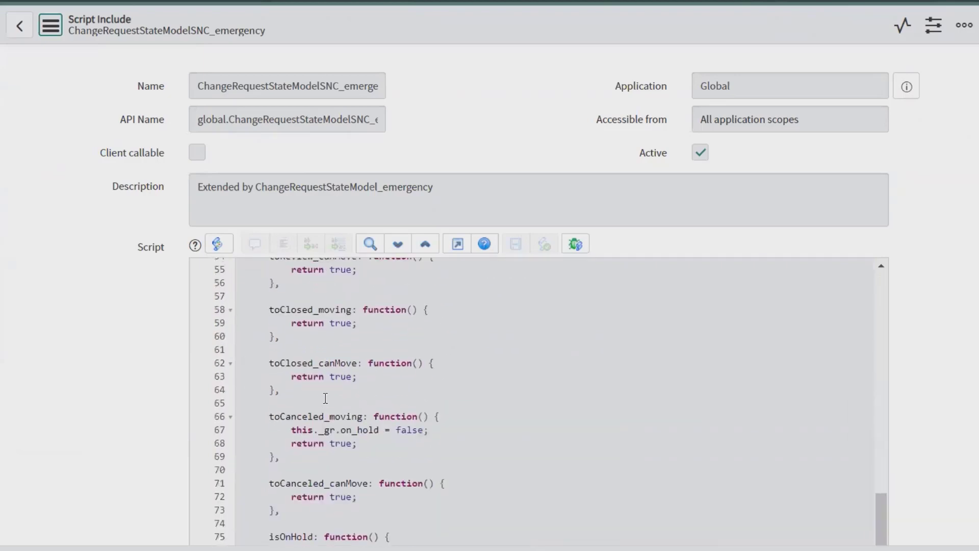
{"action": "scroll", "coordinate": [326, 399], "scroll_direction": "up", "scroll_amount": 15}
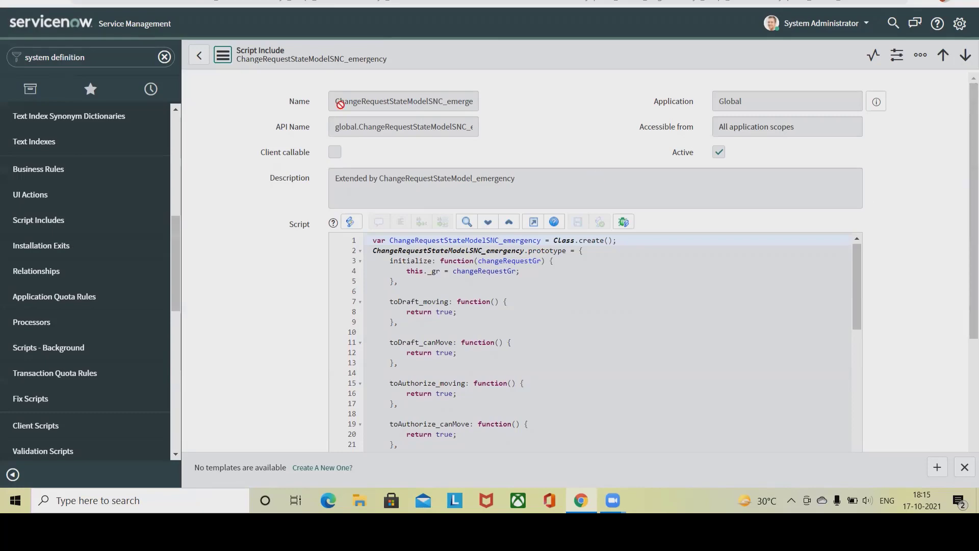
Replace the navigator filter with "workflow" and open the Workflow Editor under Service Level Management's Administration section.
{"action": "left_click", "coordinate": [164, 56]}
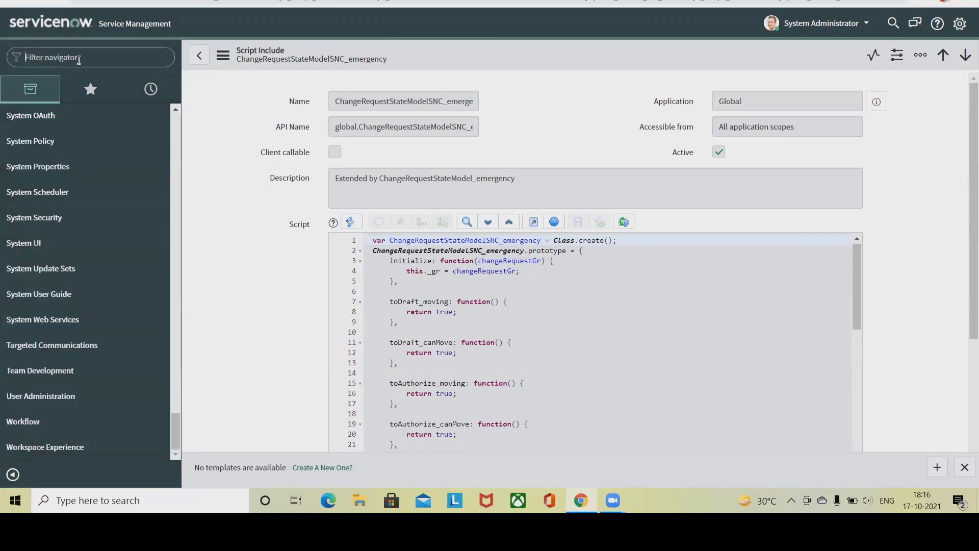
{"action": "type", "text": "work"}
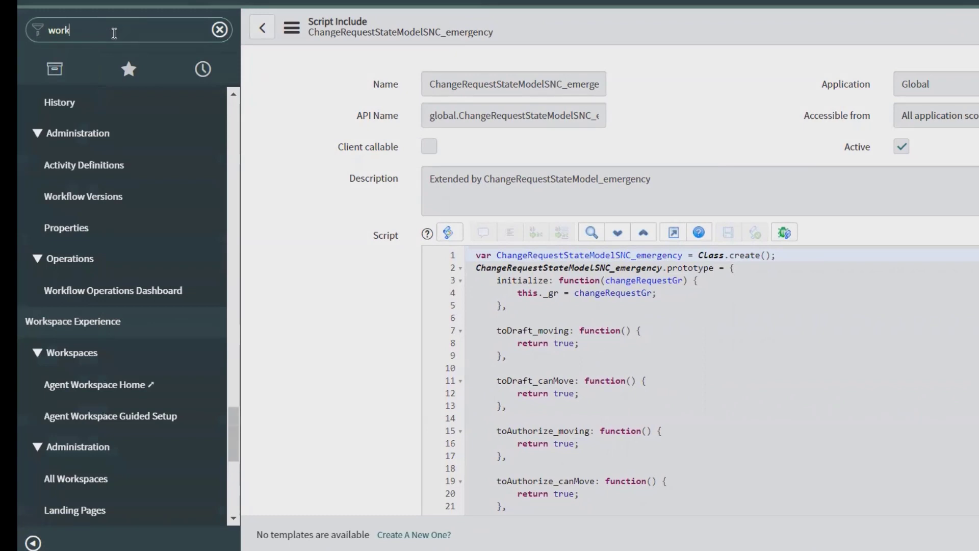
{"action": "type", "text": "flow"}
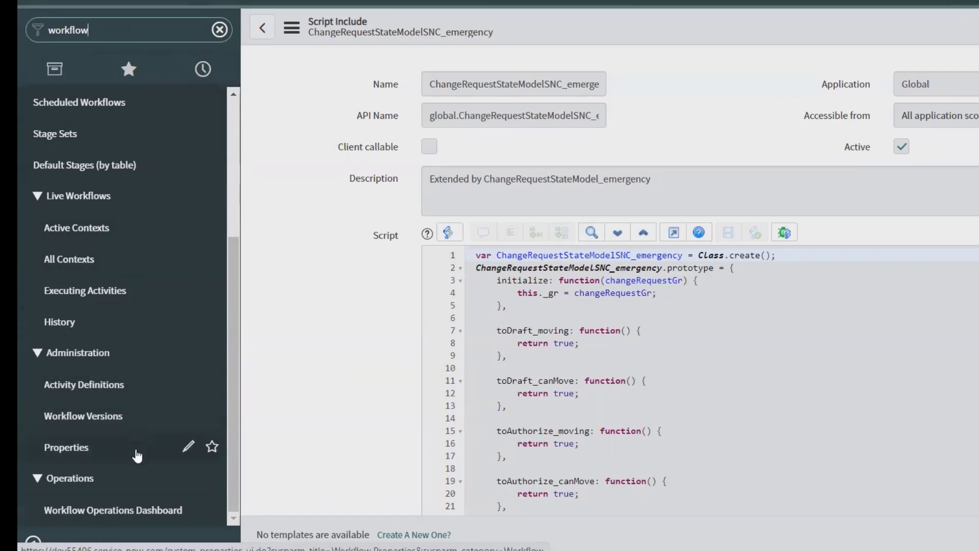
{"action": "scroll", "coordinate": [152, 401], "scroll_direction": "up", "scroll_amount": 5}
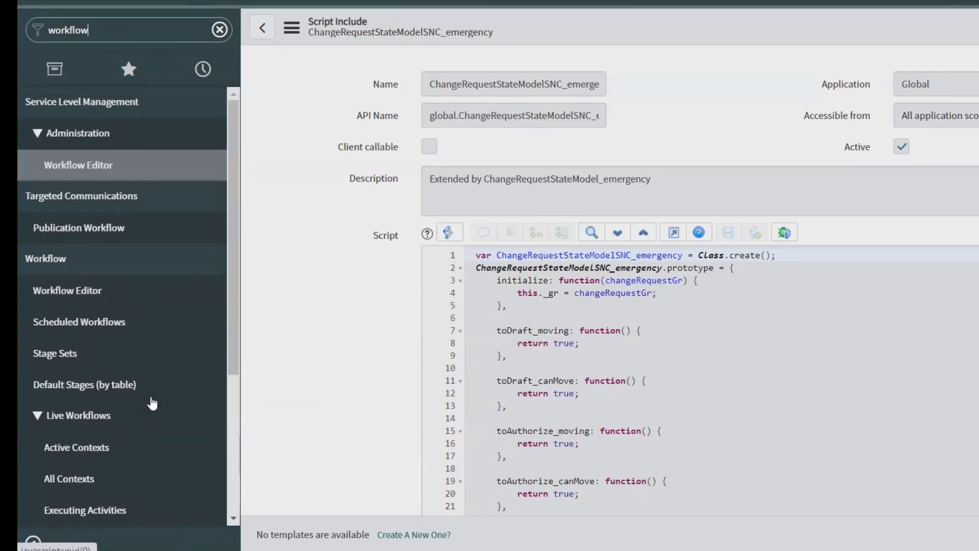
{"action": "left_click", "coordinate": [67, 164]}
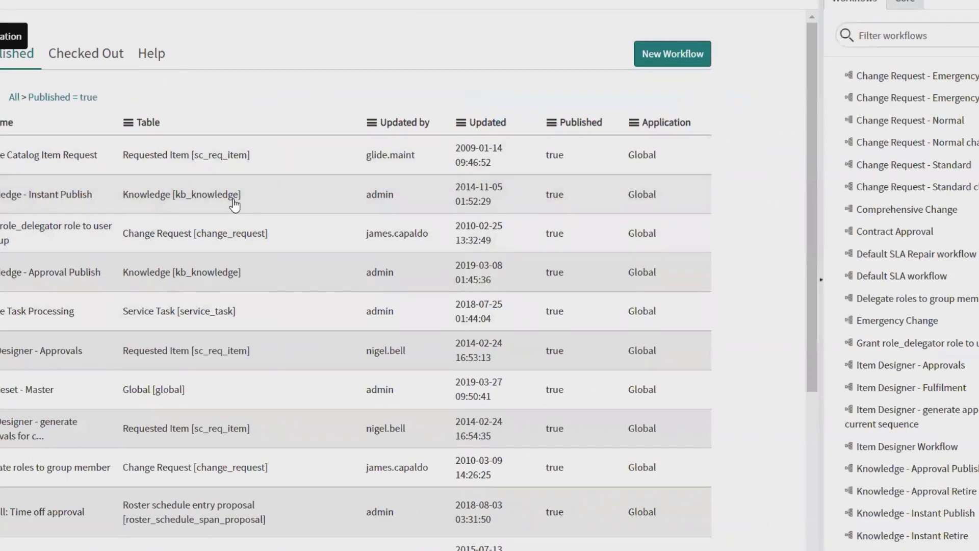
Find the Change Request - Standard workflow in the list of published workflows and open it.
{"action": "scroll", "coordinate": [238, 207], "scroll_direction": "down", "scroll_amount": 5}
{"action": "scroll", "coordinate": [242, 209], "scroll_direction": "up", "scroll_amount": 5}
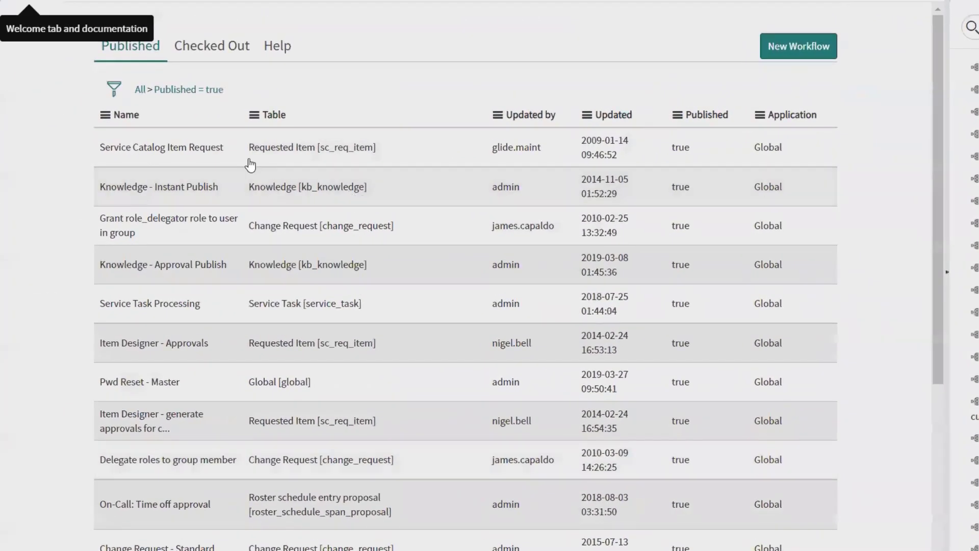
{"action": "scroll", "coordinate": [284, 295], "scroll_direction": "down", "scroll_amount": 5}
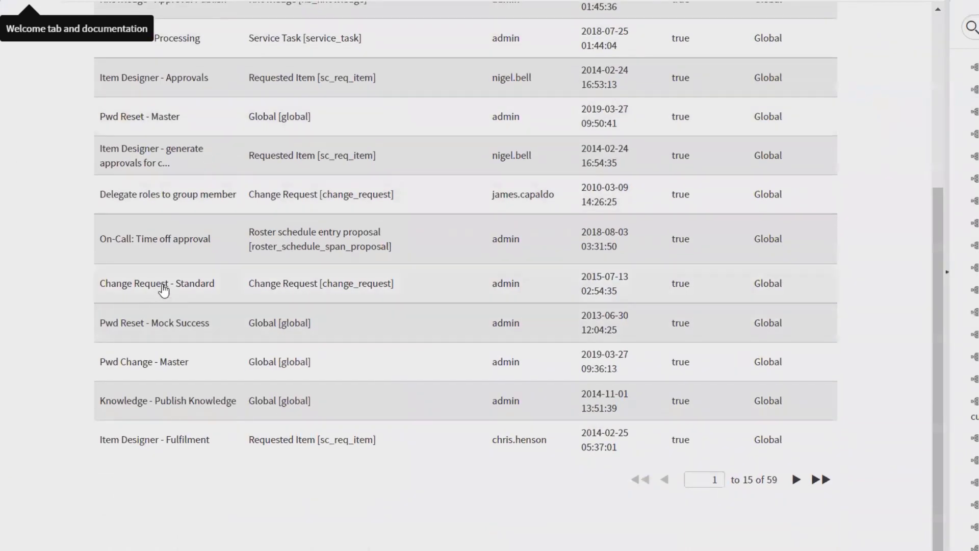
{"action": "scroll", "coordinate": [180, 237], "scroll_direction": "up", "scroll_amount": 2}
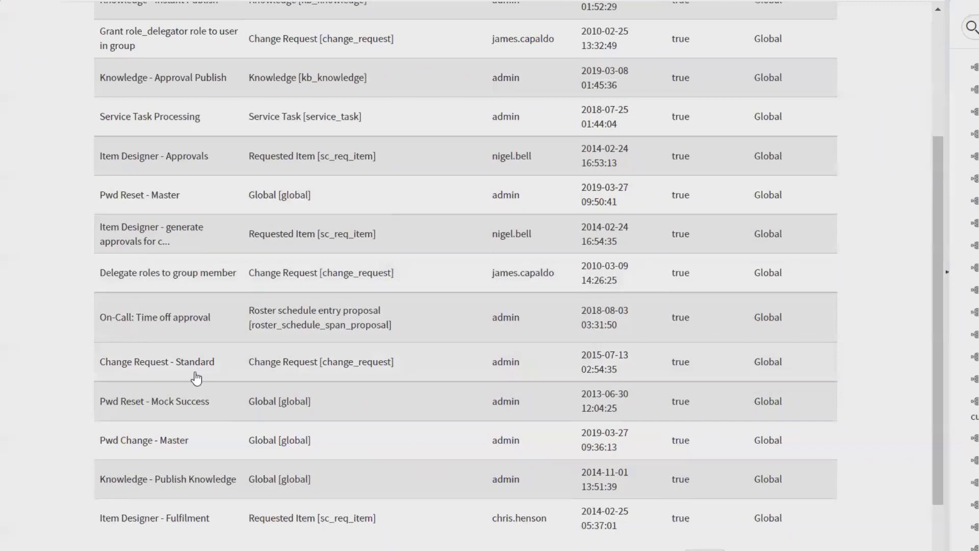
{"action": "left_click", "coordinate": [148, 366]}
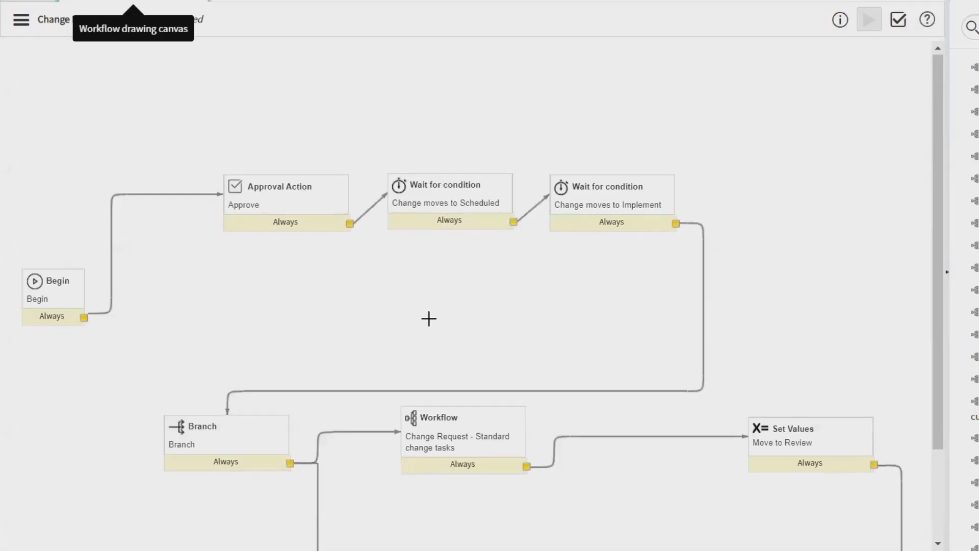
Examine the activity flow of the Change Request - Standard workflow and the workflow actions available for it.
{"action": "scroll", "coordinate": [428, 318], "scroll_direction": "down", "scroll_amount": 2}
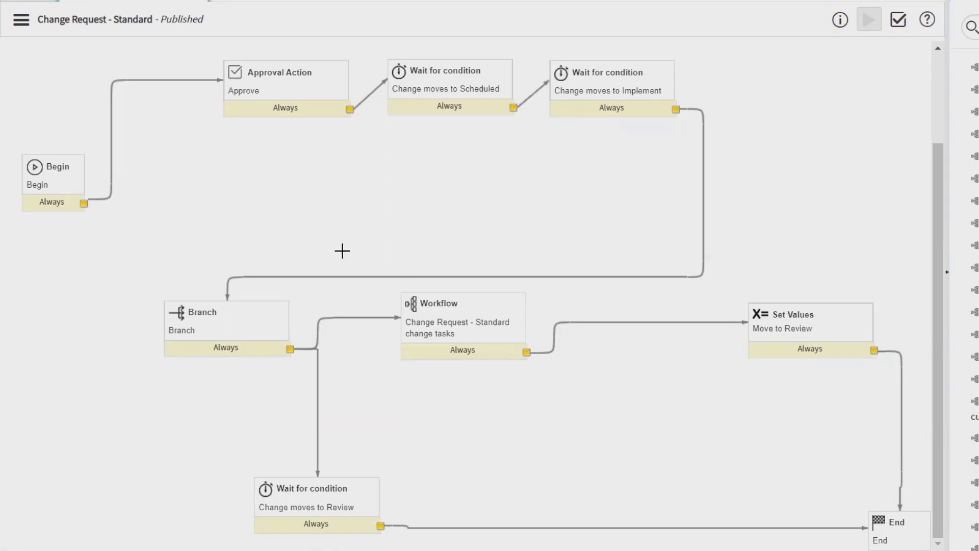
{"action": "left_click", "coordinate": [21, 20]}
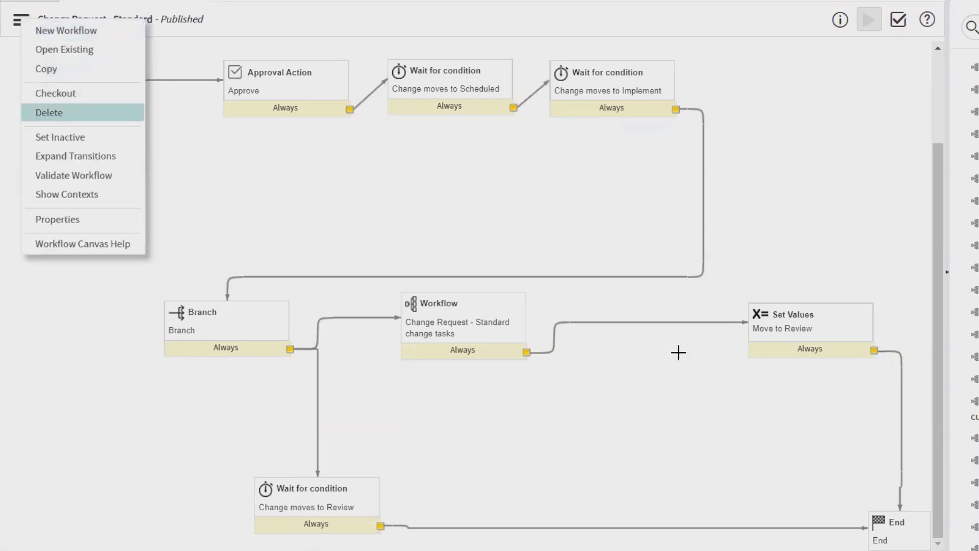
{"action": "left_click", "coordinate": [604, 390]}
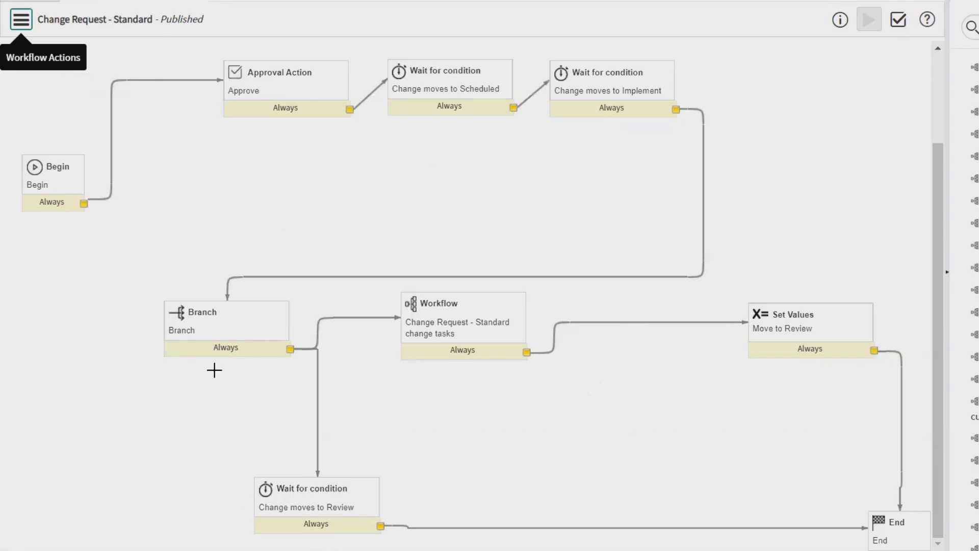